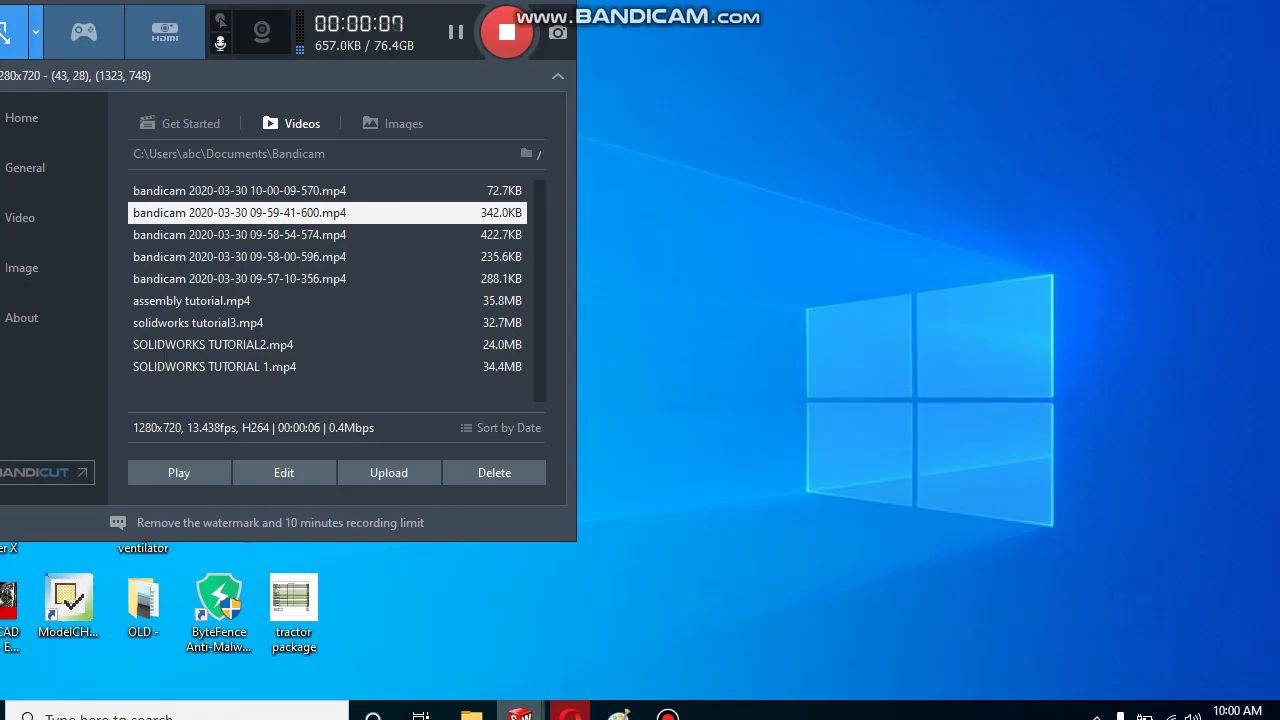
Bring up the Assem6 ventilator assembly and orbit it to face the pump and tank.
left_click(325, 640)
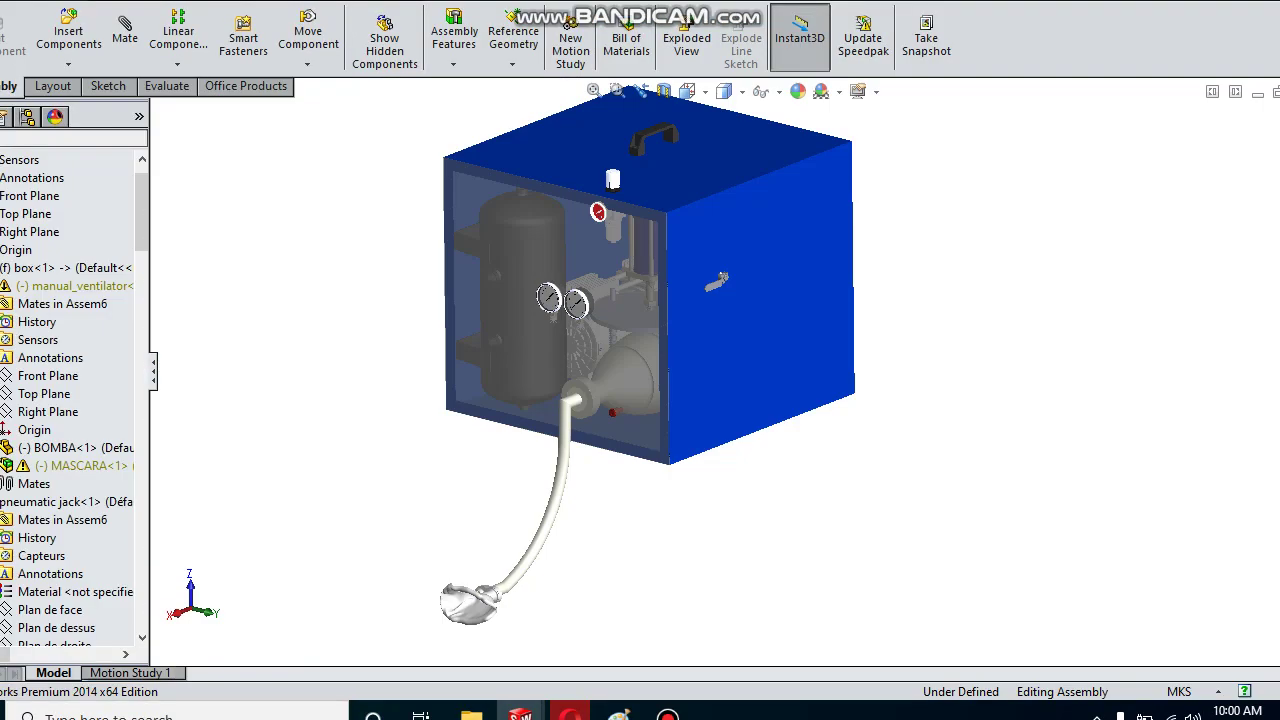
scroll(732, 370, "up", 3)
scroll(622, 492, "down", 2)
scroll(622, 492, "down", 2)
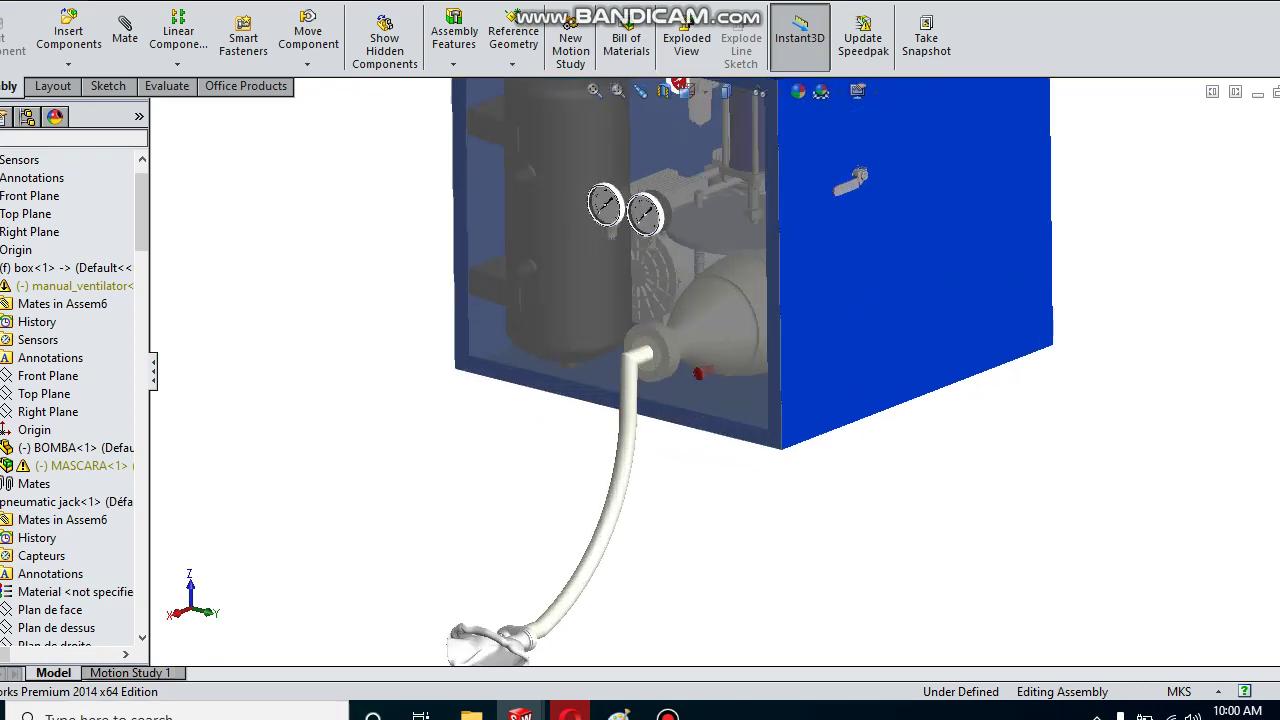
scroll(622, 492, "up", 2)
scroll(622, 492, "up", 1)
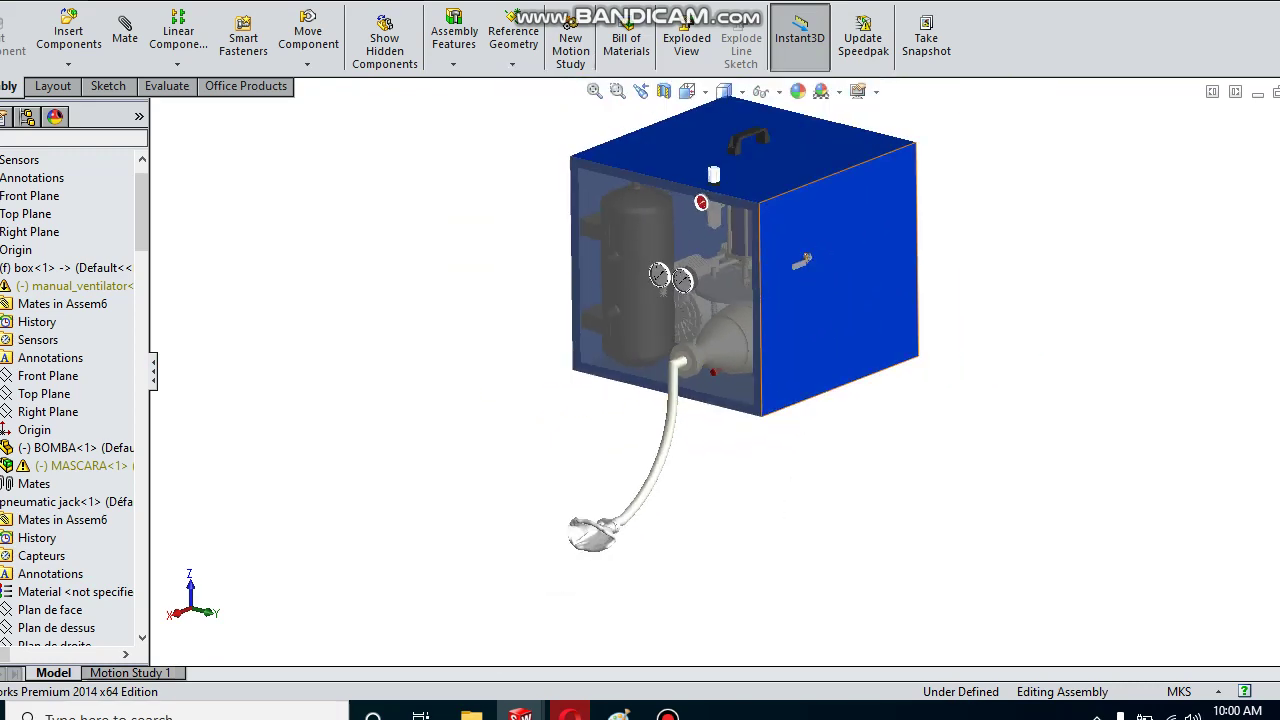
scroll(840, 312, "down", 1)
mouse_move(840, 312)
middle_mouse_down()
mouse_move(680, 310)
mouse_move(622, 279)
mouse_move(646, 274)
middle_mouse_up()
middle_click_drag(700, 380, 720, 385)
Zoom to a frontal view of tank and pump, then check the RescuMed resuscitator page and return.
scroll(720, 385, "down", 2)
scroll(720, 385, "down", 2)
scroll(729, 410, "down", 2)
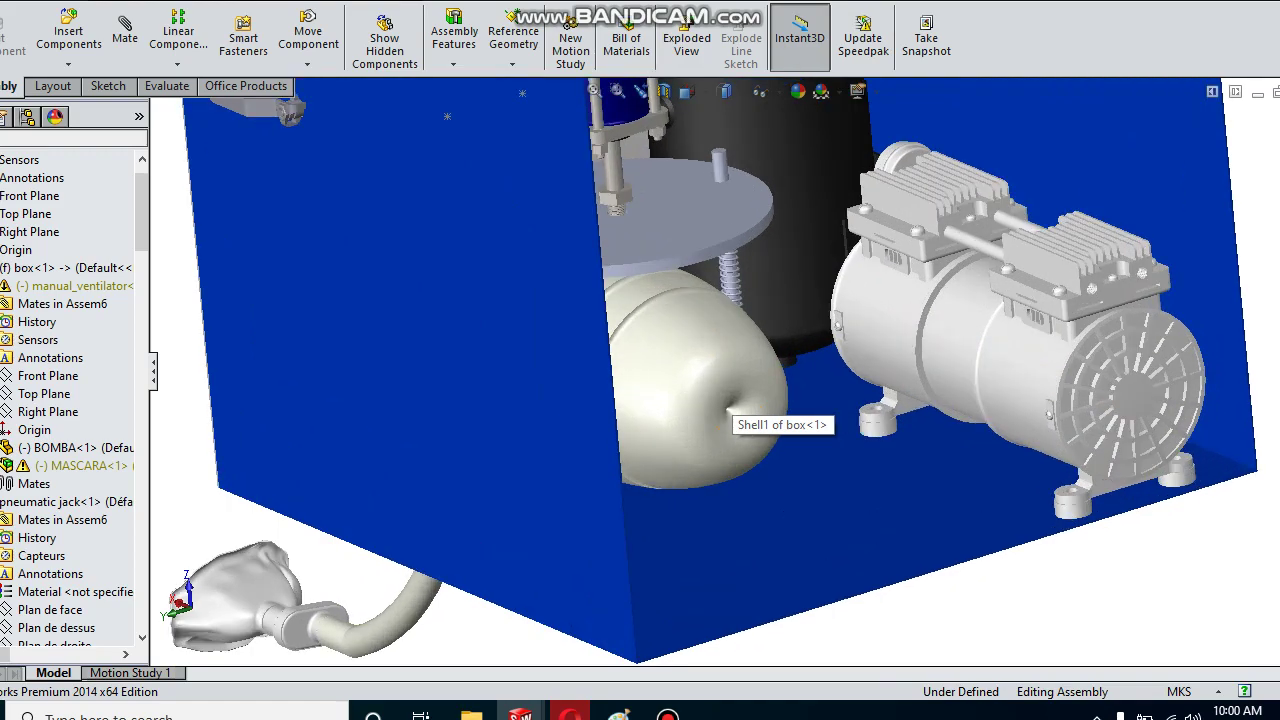
scroll(729, 410, "up", 3)
mouse_move(729, 410)
middle_mouse_down()
mouse_move(737, 400)
mouse_move(642, 480)
middle_mouse_up()
mouse_move(569, 714)
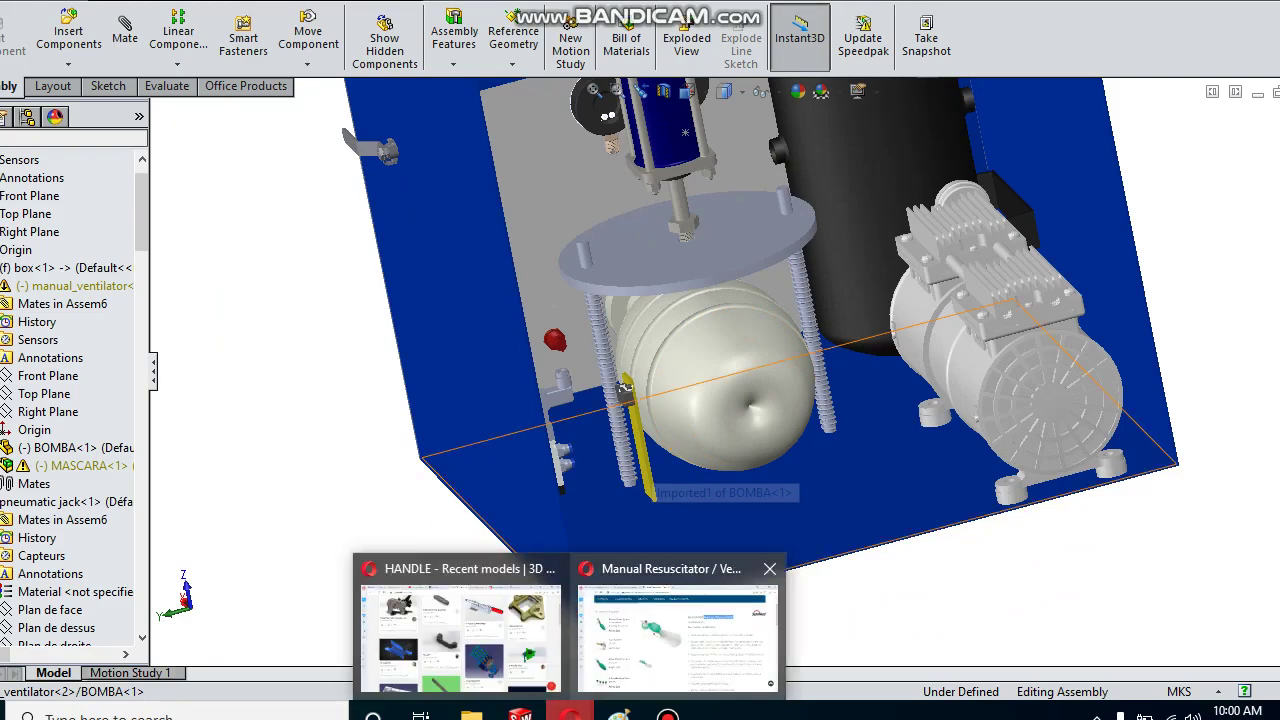
left_click(680, 630)
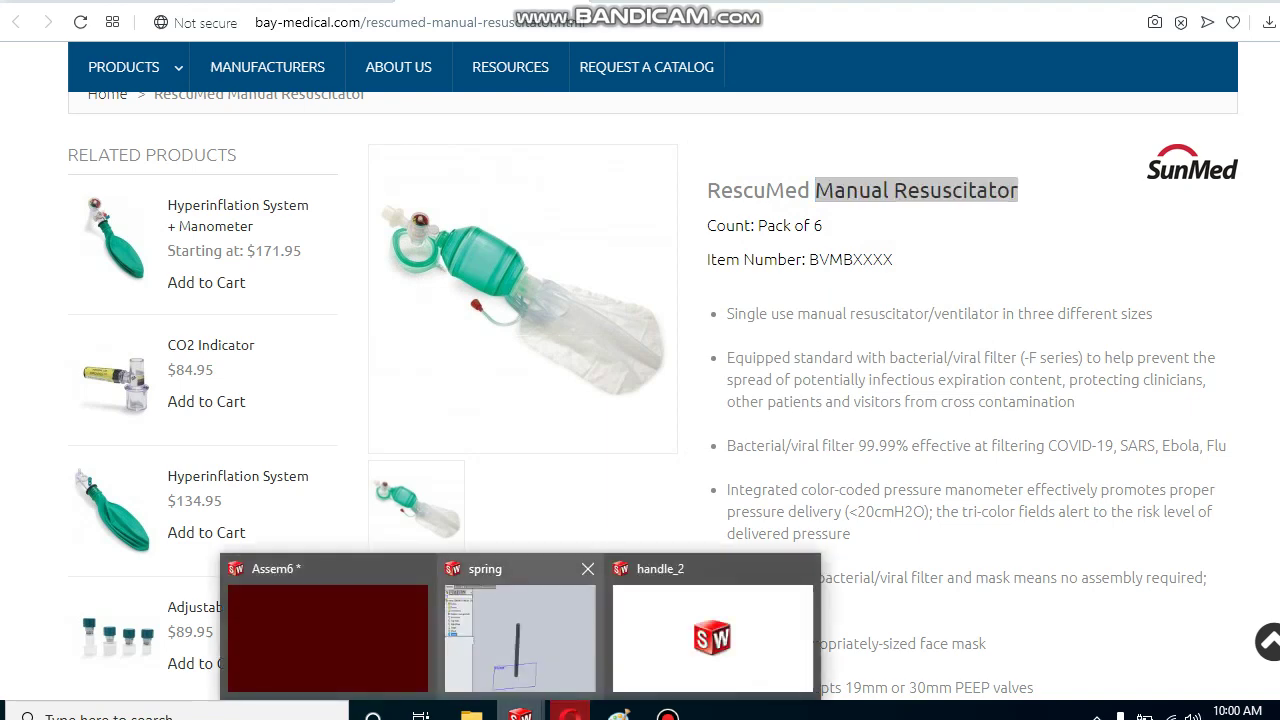
left_click(330, 630)
Tilt the box to show the hose and mask, then orbit to the compressor side.
scroll(728, 364, "up", 2)
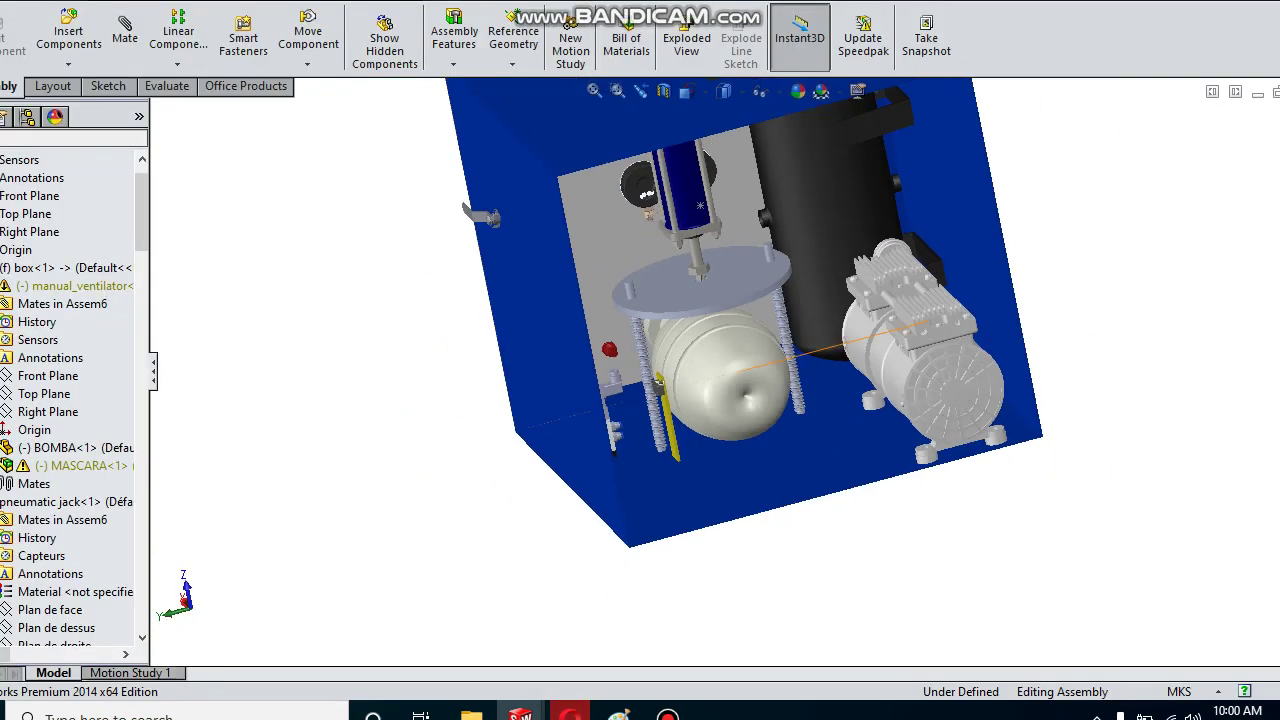
middle_click_drag(728, 364, 686, 316)
middle_click_drag(728, 276, 1036, 442)
scroll(1036, 442, "down", 3)
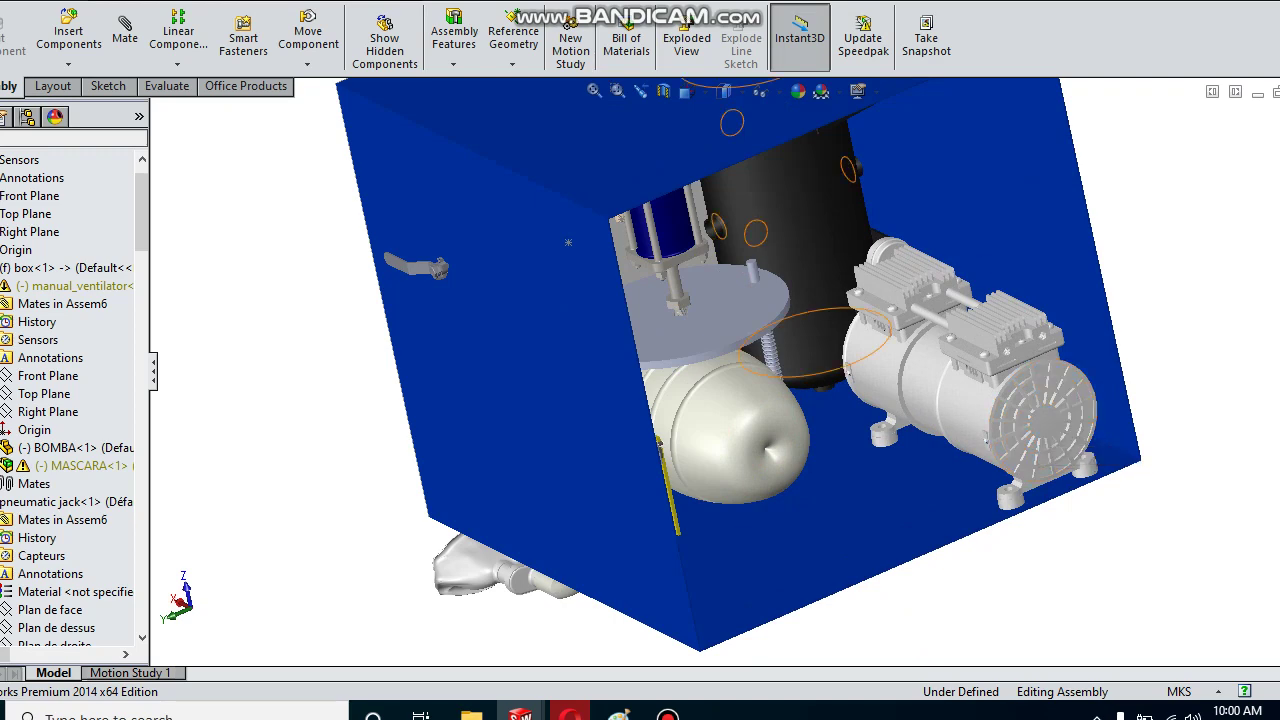
Orbit near the cylinder and zoom in on the air tank and two 100-psi gauges.
middle_click_drag(812, 258, 712, 425)
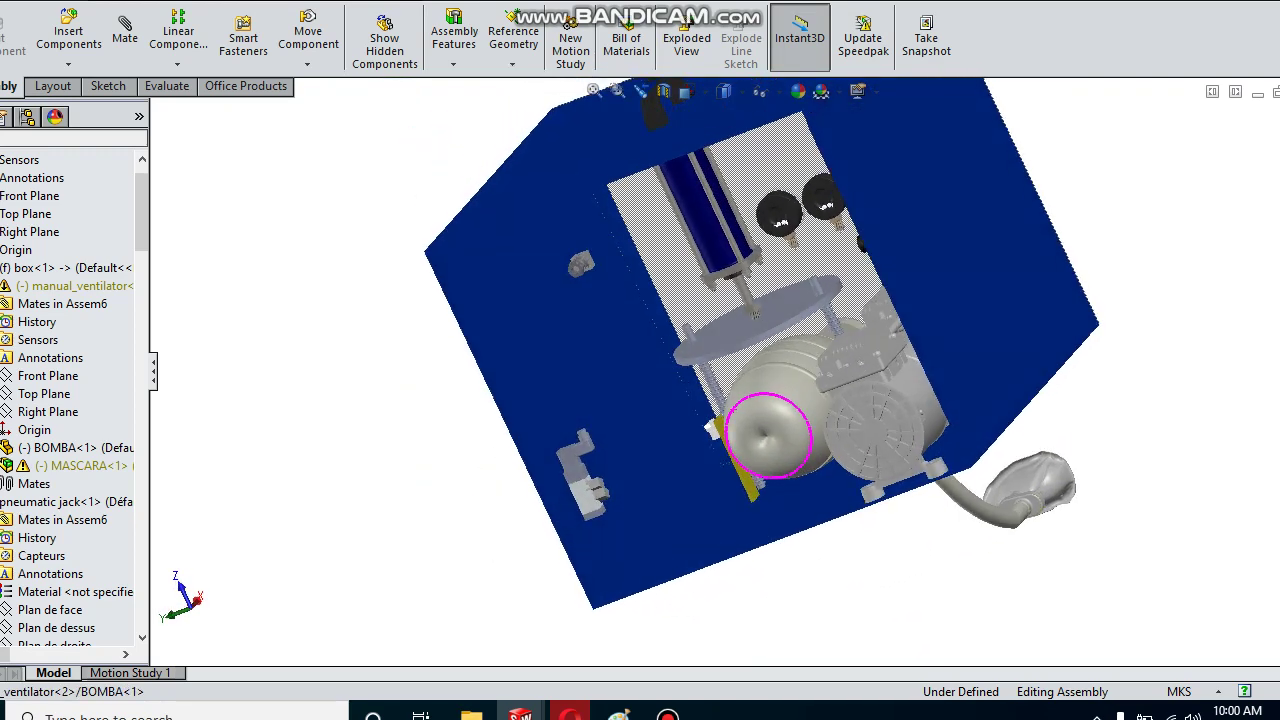
scroll(712, 425, "down", 1)
scroll(712, 425, "down", 2)
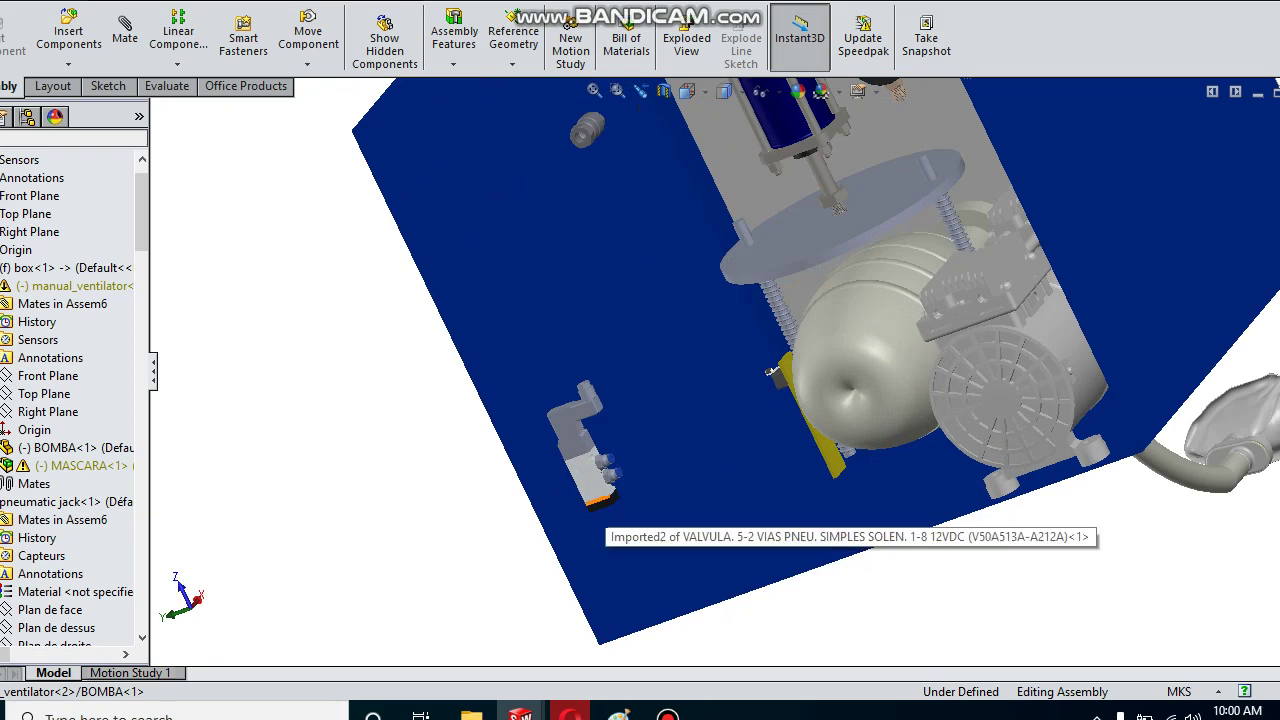
scroll(600, 515, "up", 2)
mouse_move(600, 515)
middle_mouse_down()
mouse_move(675, 258)
mouse_move(593, 358)
mouse_move(595, 93)
mouse_move(600, 265)
middle_mouse_up()
scroll(675, 258, "down", 3)
scroll(600, 265, "down", 2)
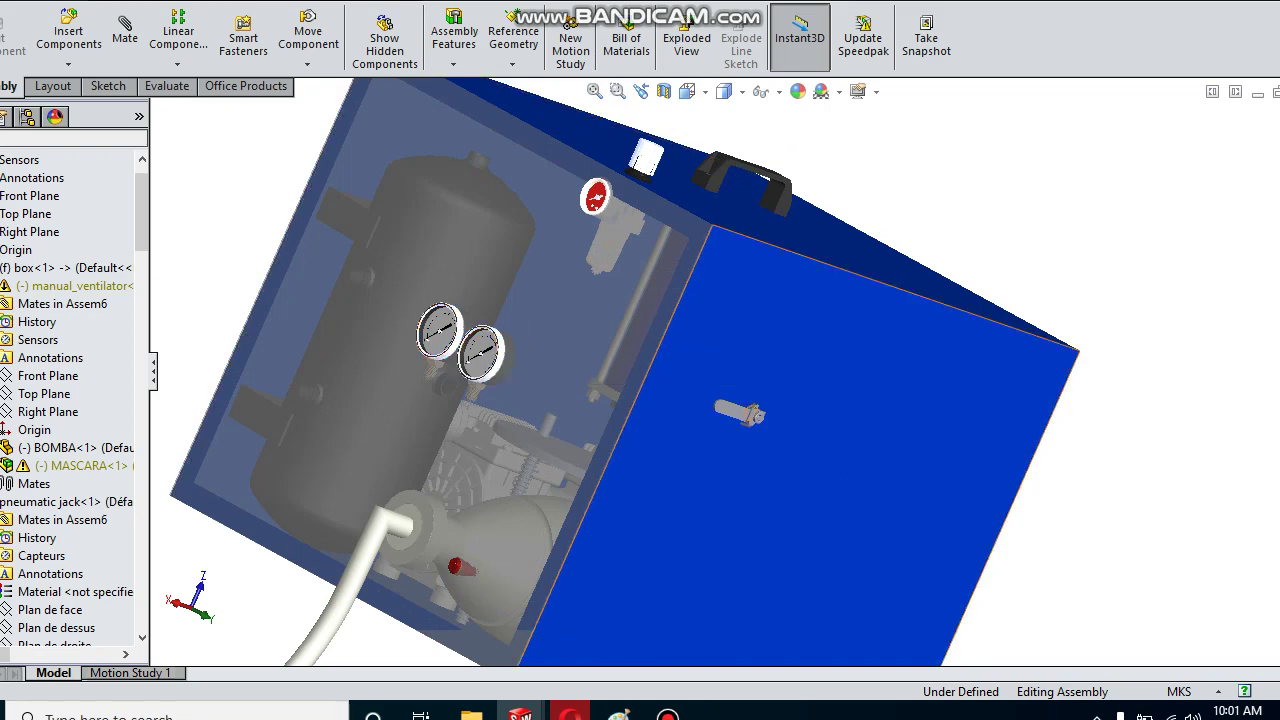
Turn the box to show its front face and top handle.
middle_click_drag(470, 345, 783, 413)
scroll(783, 413, "up", 5)
scroll(770, 395, "up", 2)
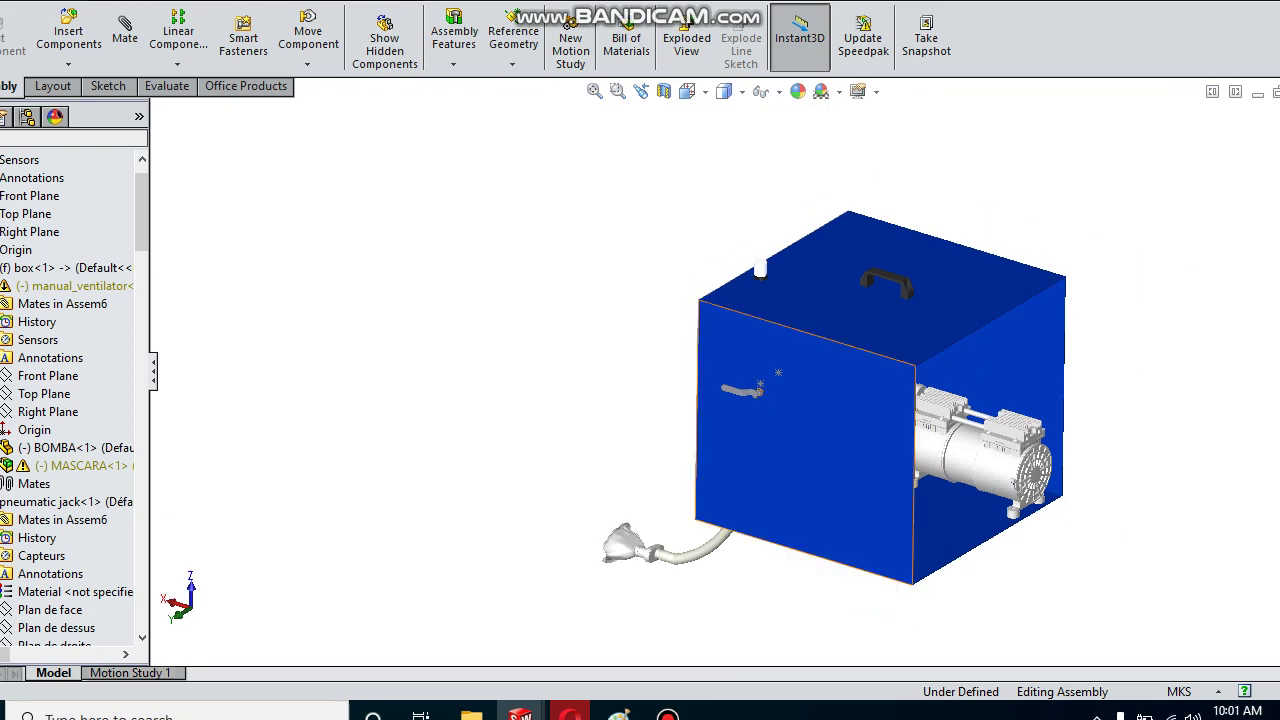
scroll(960, 460, "down", 3)
scroll(960, 460, "down", 3)
Orbit into the box and zoom close on the compressor, springs and limit switch.
middle_click_drag(960, 460, 448, 532)
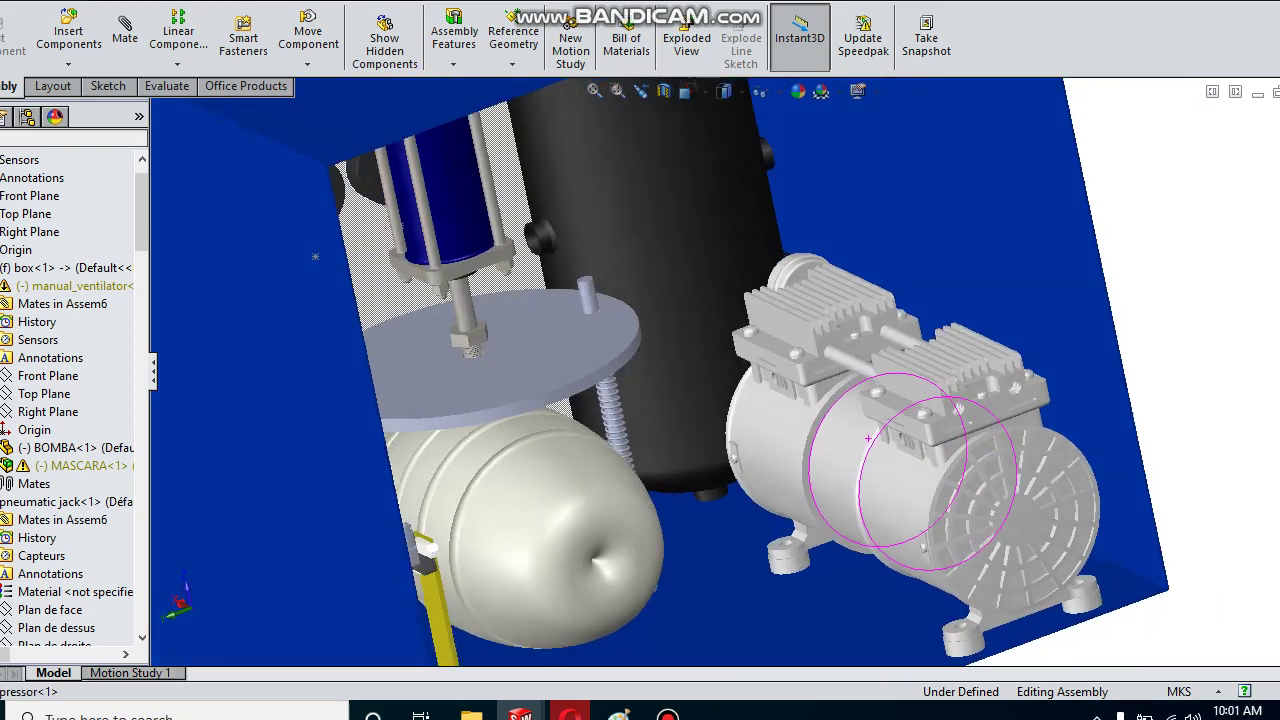
scroll(448, 532, "down", 3)
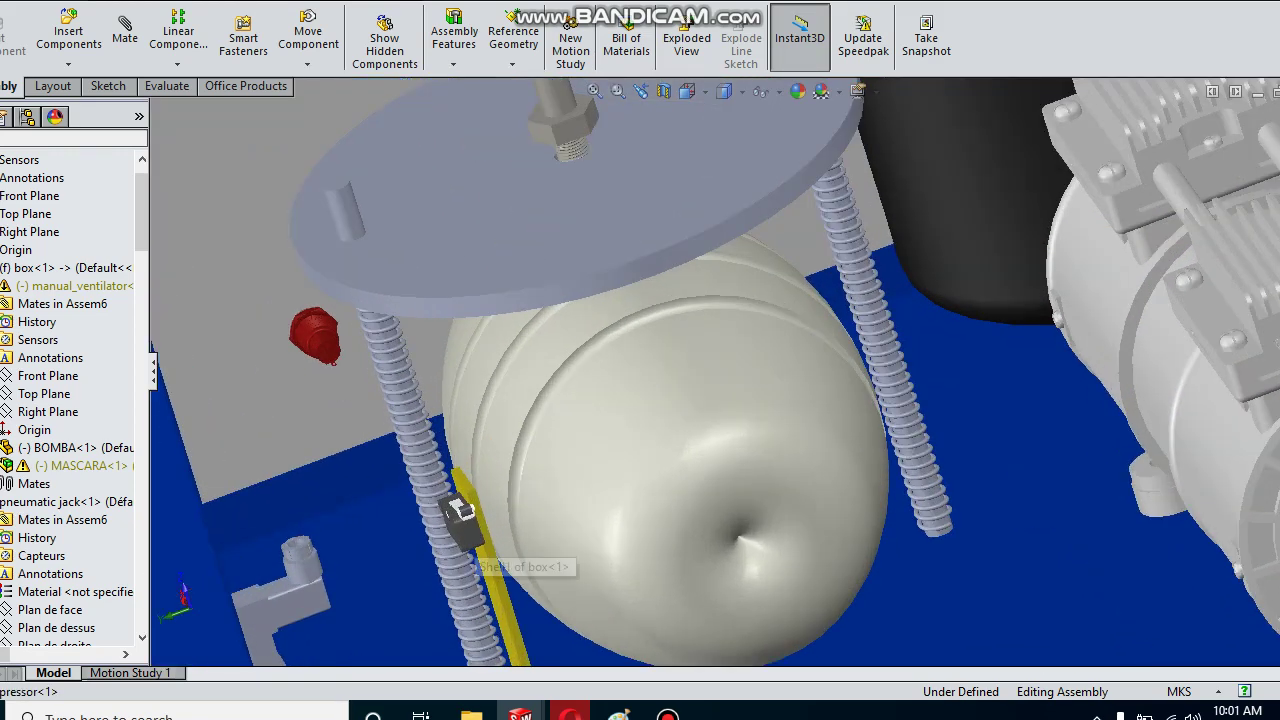
scroll(450, 532, "down", 3)
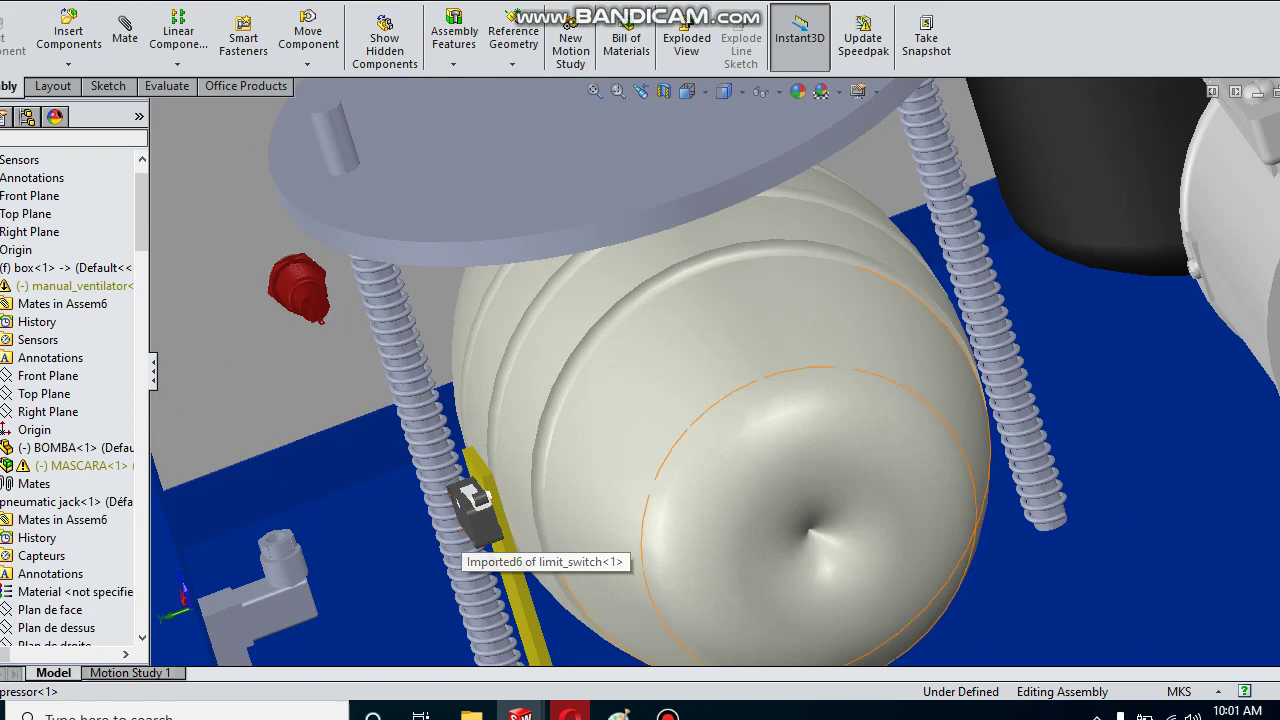
scroll(740, 450, "up", 3)
scroll(825, 448, "up", 2)
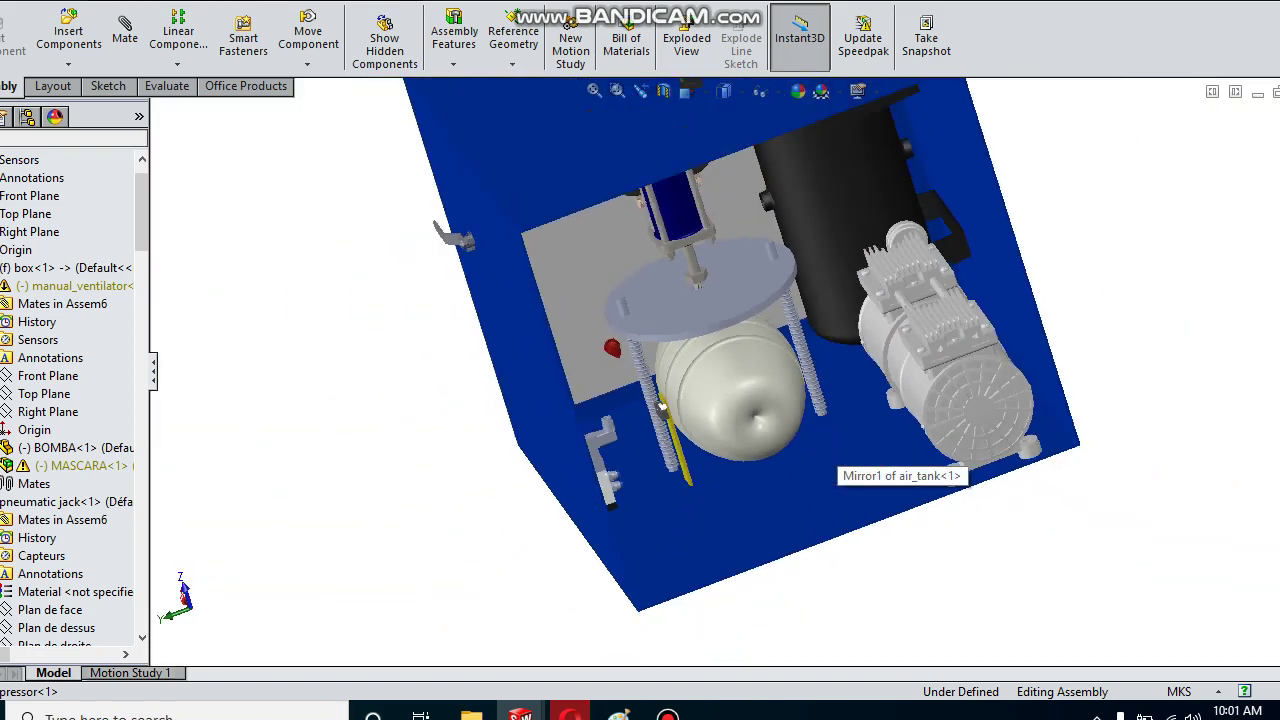
scroll(661, 405, "down", 2)
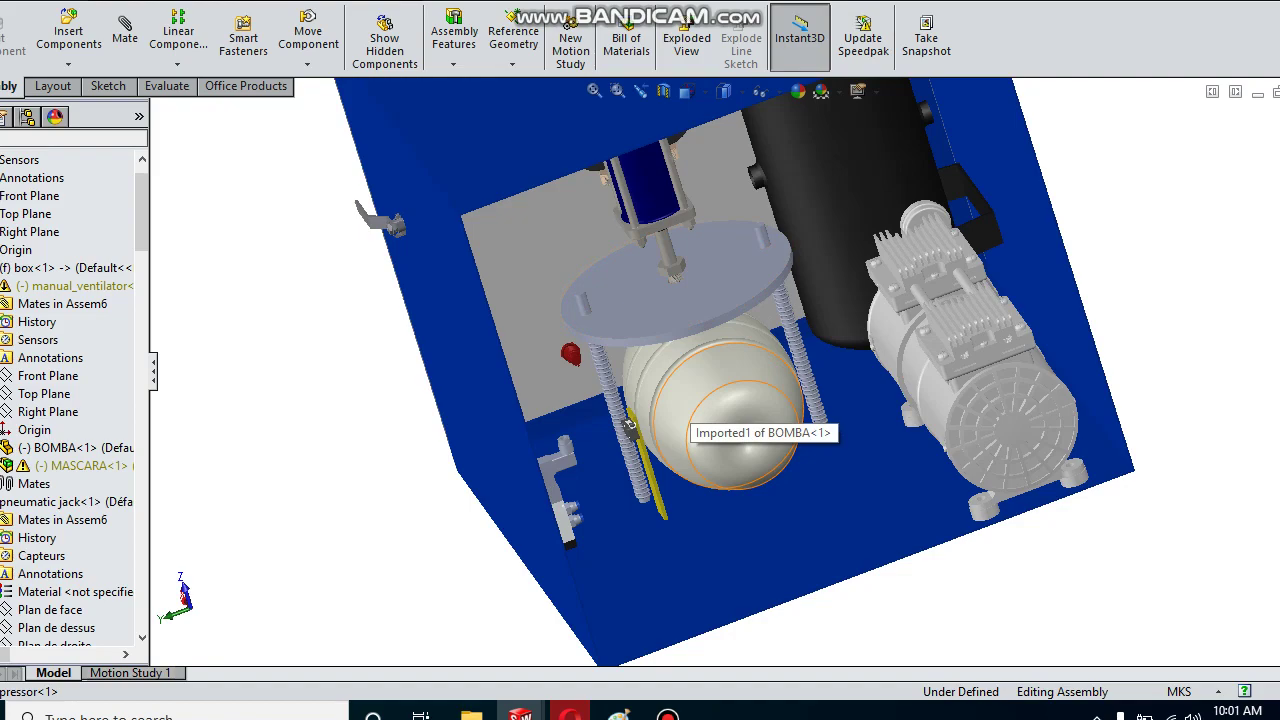
Orbit back out to show the tank, cylinder and compressor inside the box.
middle_click_drag(630, 425, 520, 425)
middle_click_drag(830, 430, 1087, 372)
middle_click_drag(1012, 390, 975, 397)
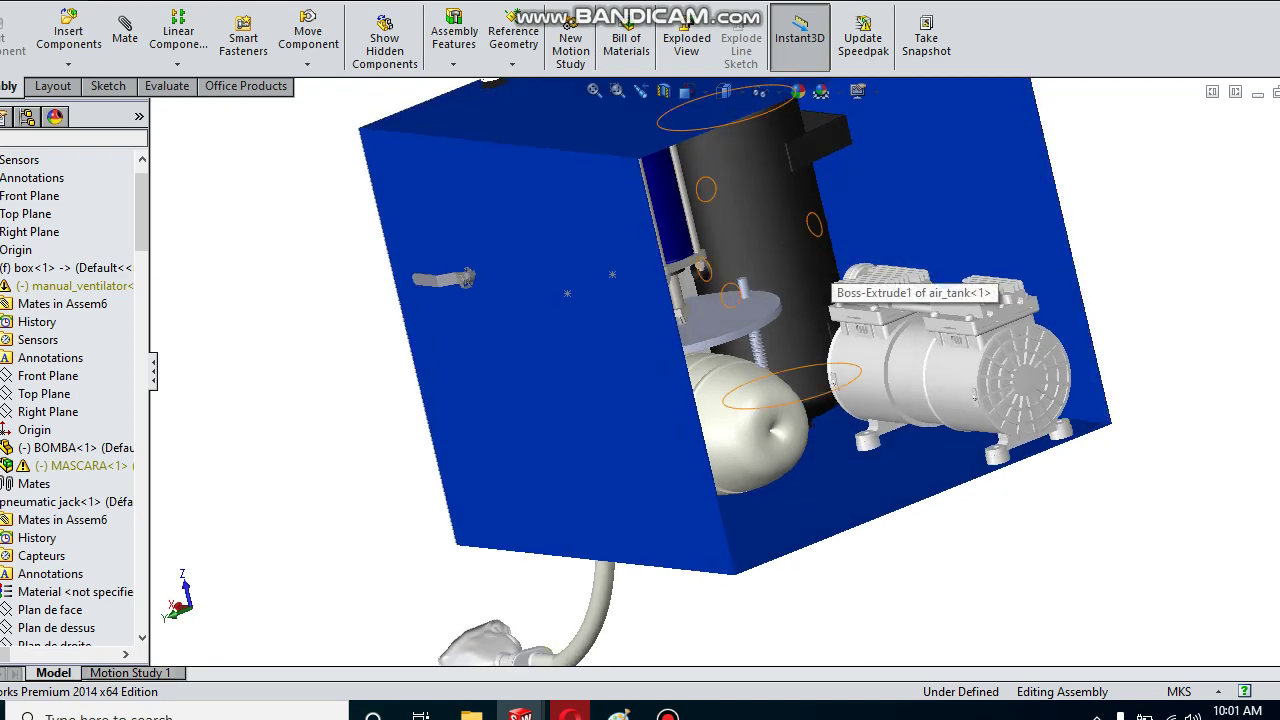
Orbit until the open side faces forward, showing jack cylinder, regulator, gauges, bag and tank.
mouse_move(772, 252)
middle_mouse_down()
mouse_move(830, 283)
mouse_move(720, 300)
middle_mouse_up()
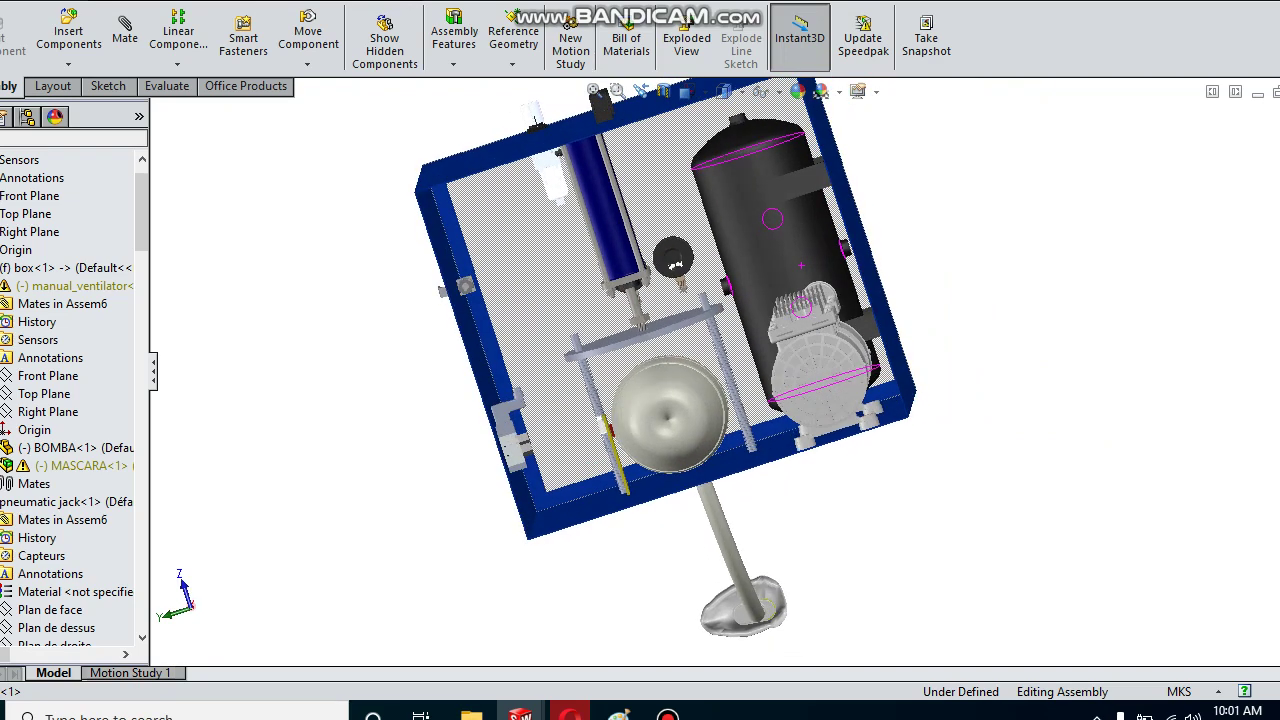
middle_click_drag(720, 300, 700, 320)
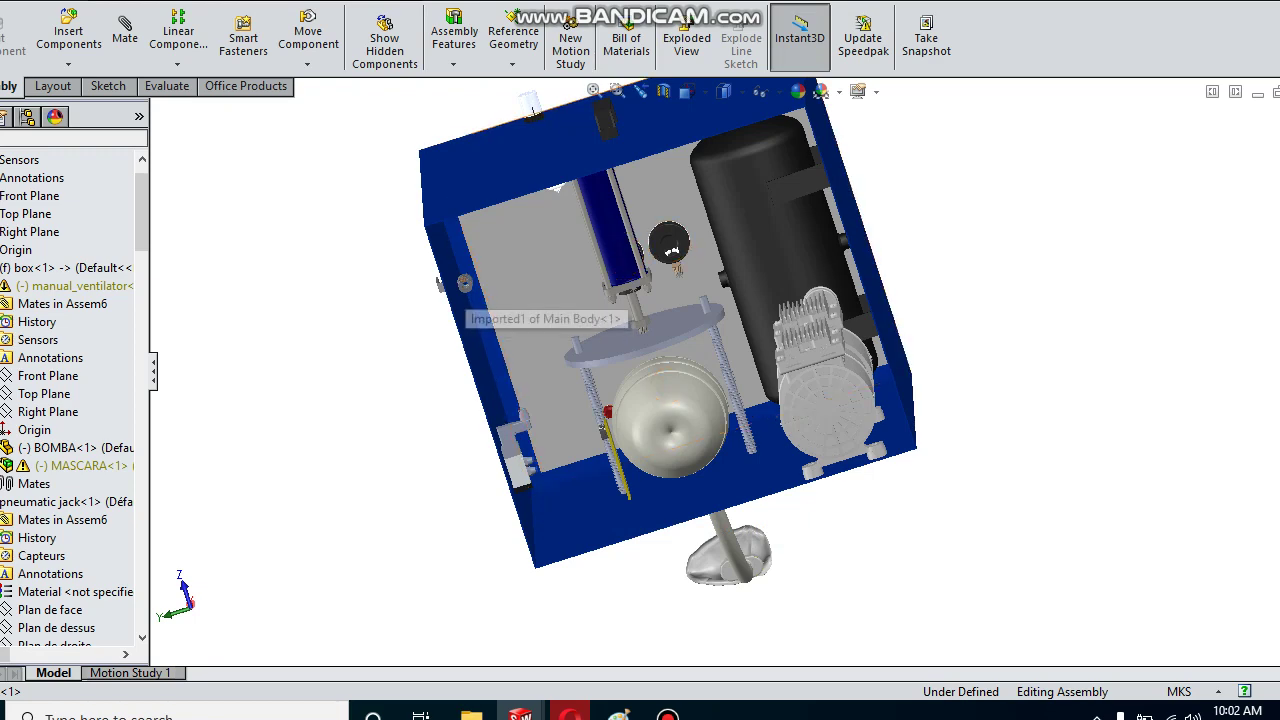
middle_click_drag(668, 390, 720, 400)
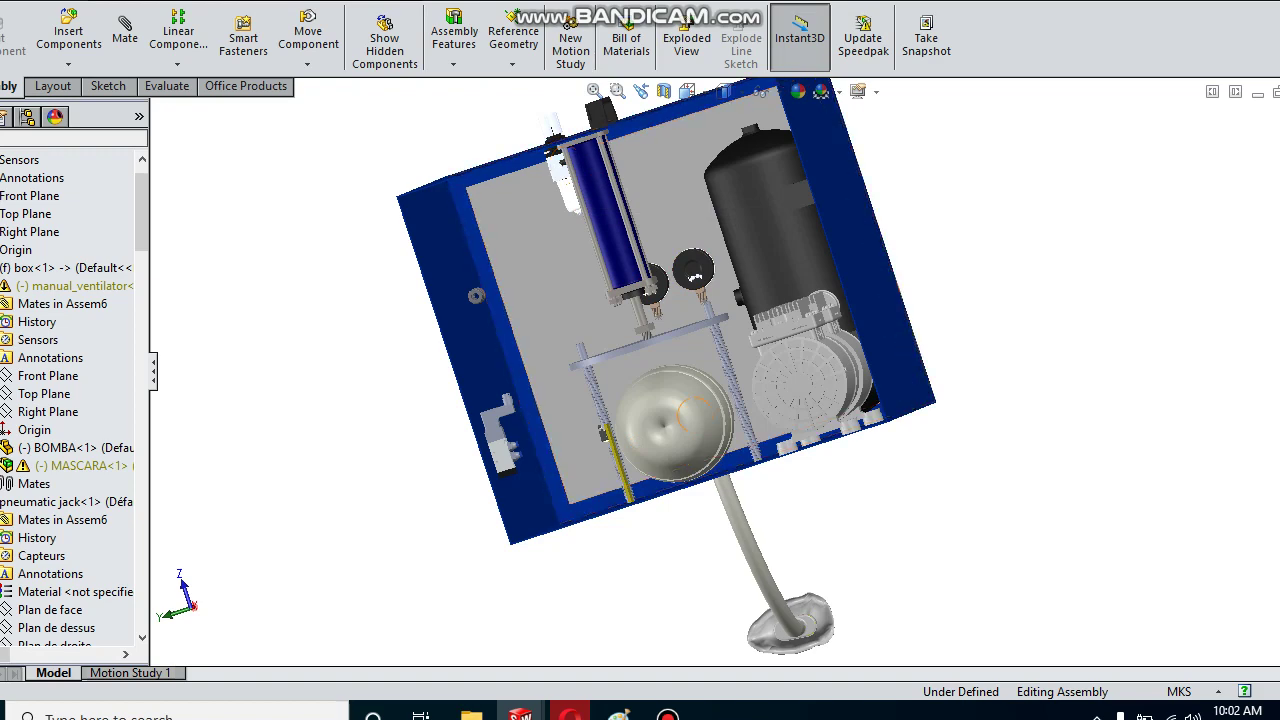
View the box through its transparent tank side, zoom on the pump, then orbit to the opposite side.
middle_click_drag(695, 415, 634, 188)
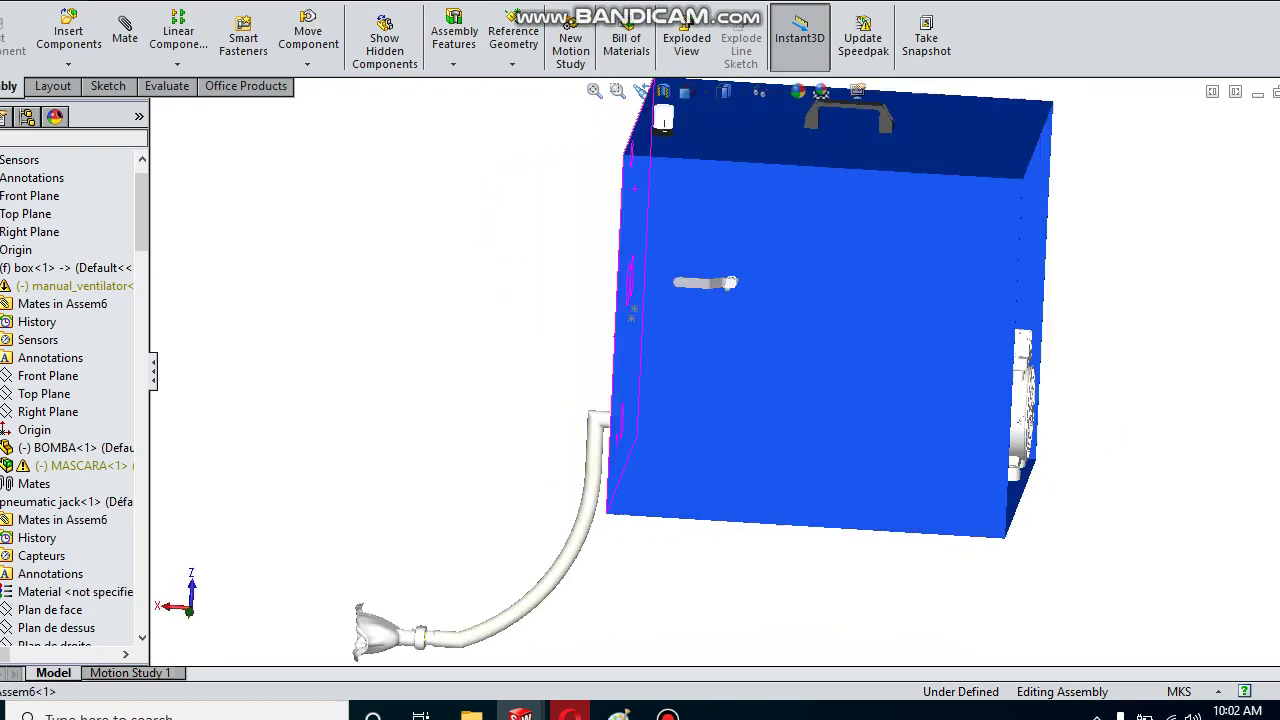
scroll(770, 240, "down", 2)
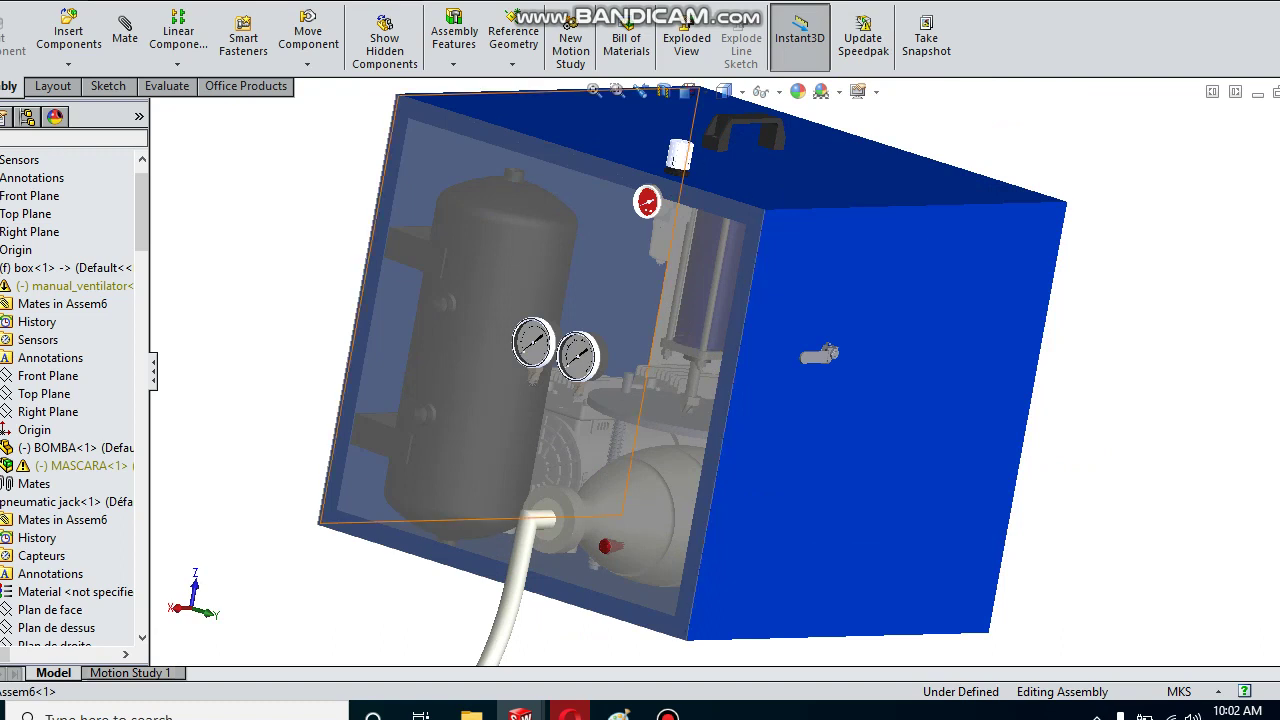
scroll(590, 605, "down", 1)
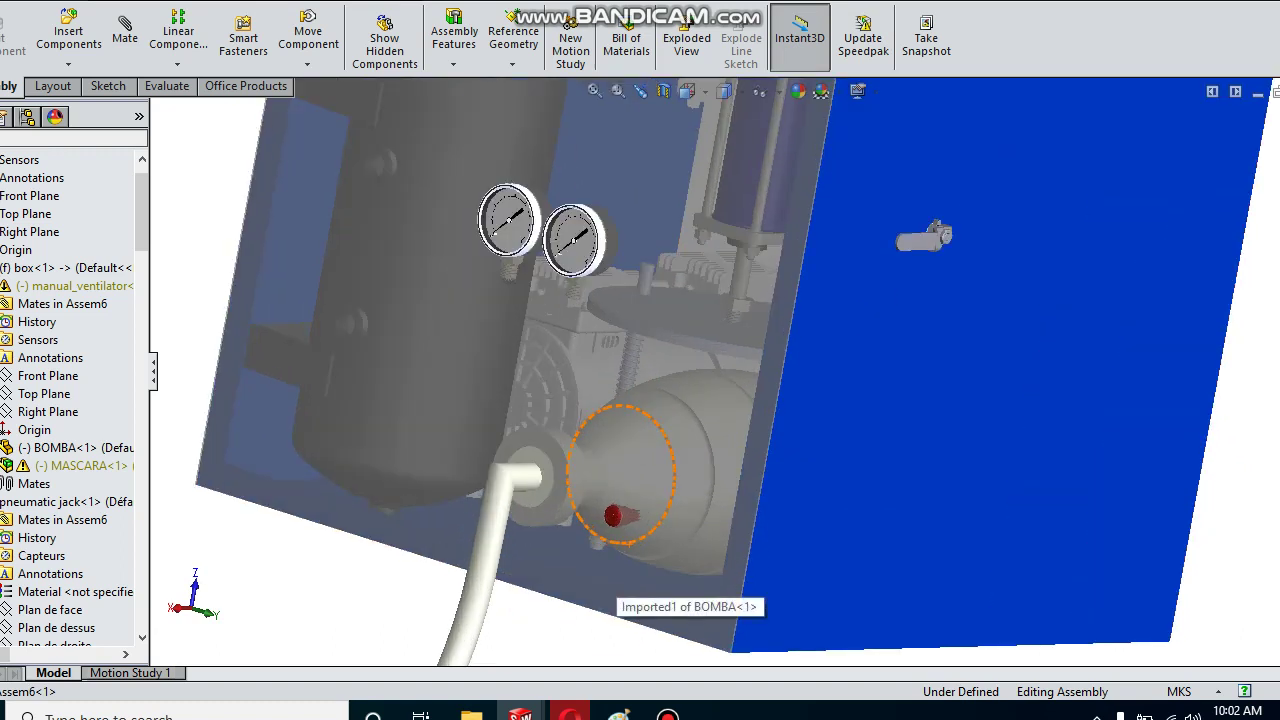
scroll(590, 605, "down", 1)
scroll(750, 343, "up", 2)
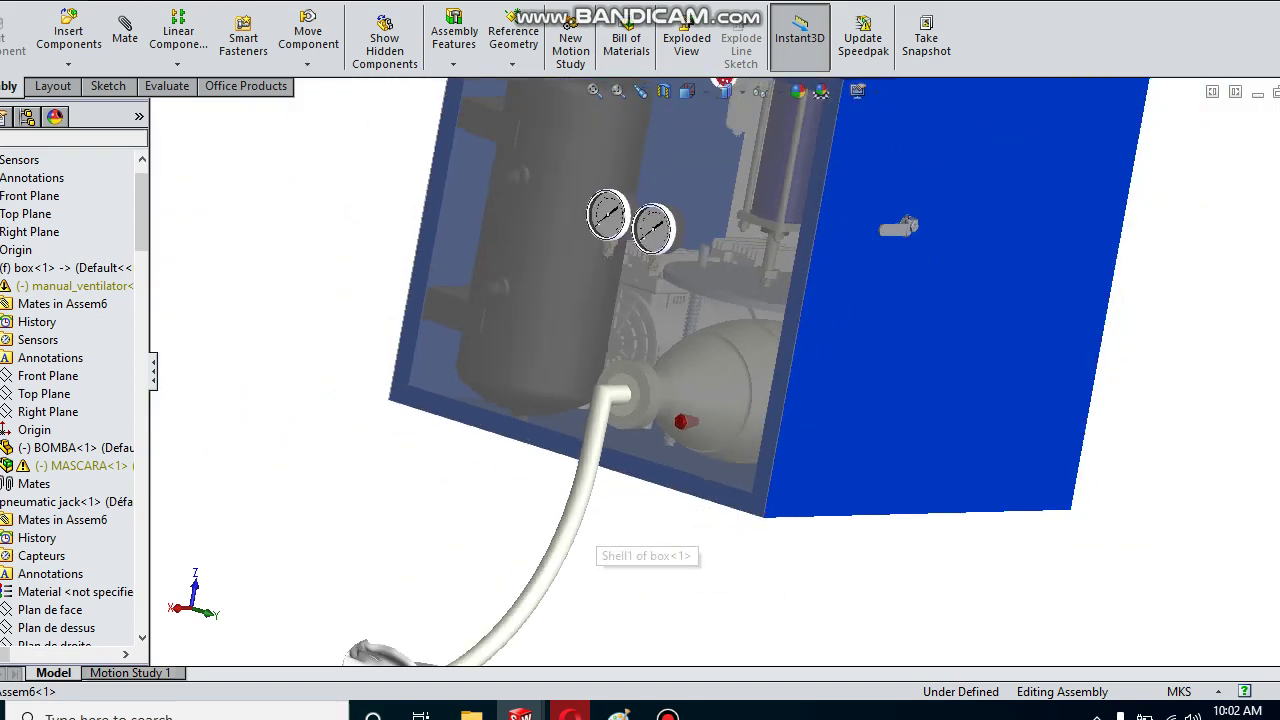
scroll(750, 343, "up", 2)
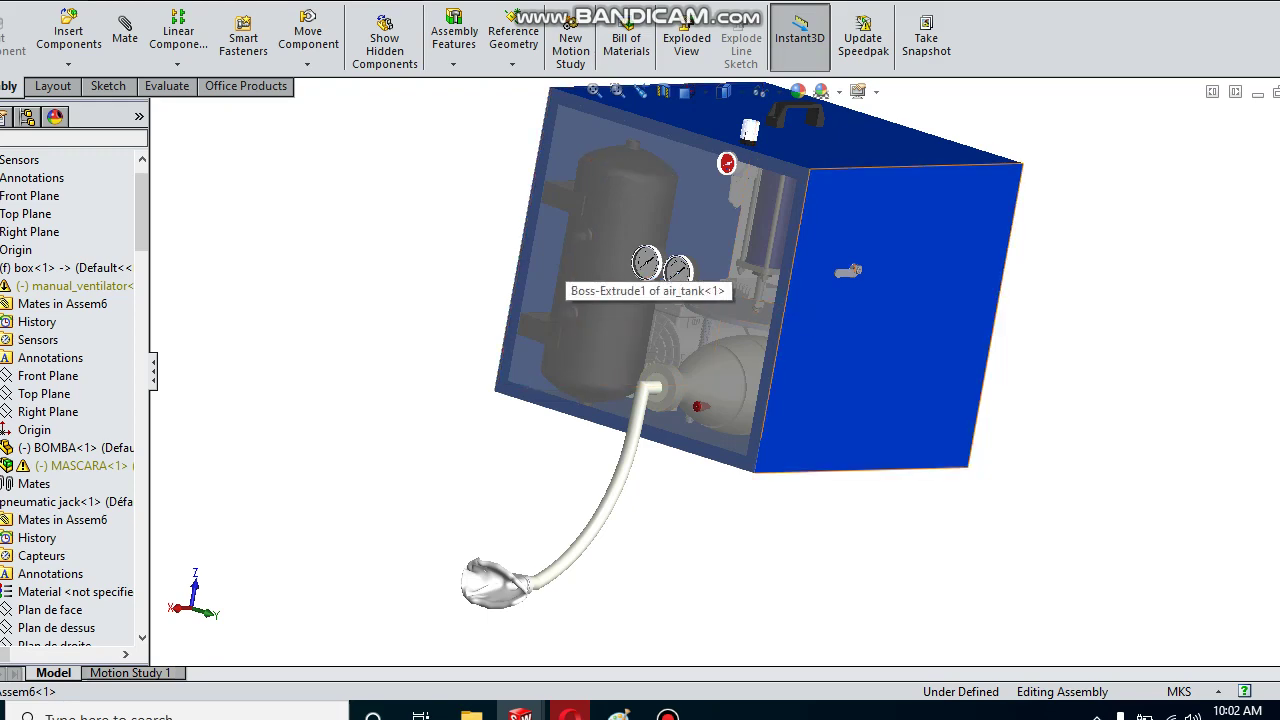
mouse_move(645, 270)
middle_mouse_down()
mouse_move(440, 280)
mouse_move(370, 228)
middle_mouse_up()
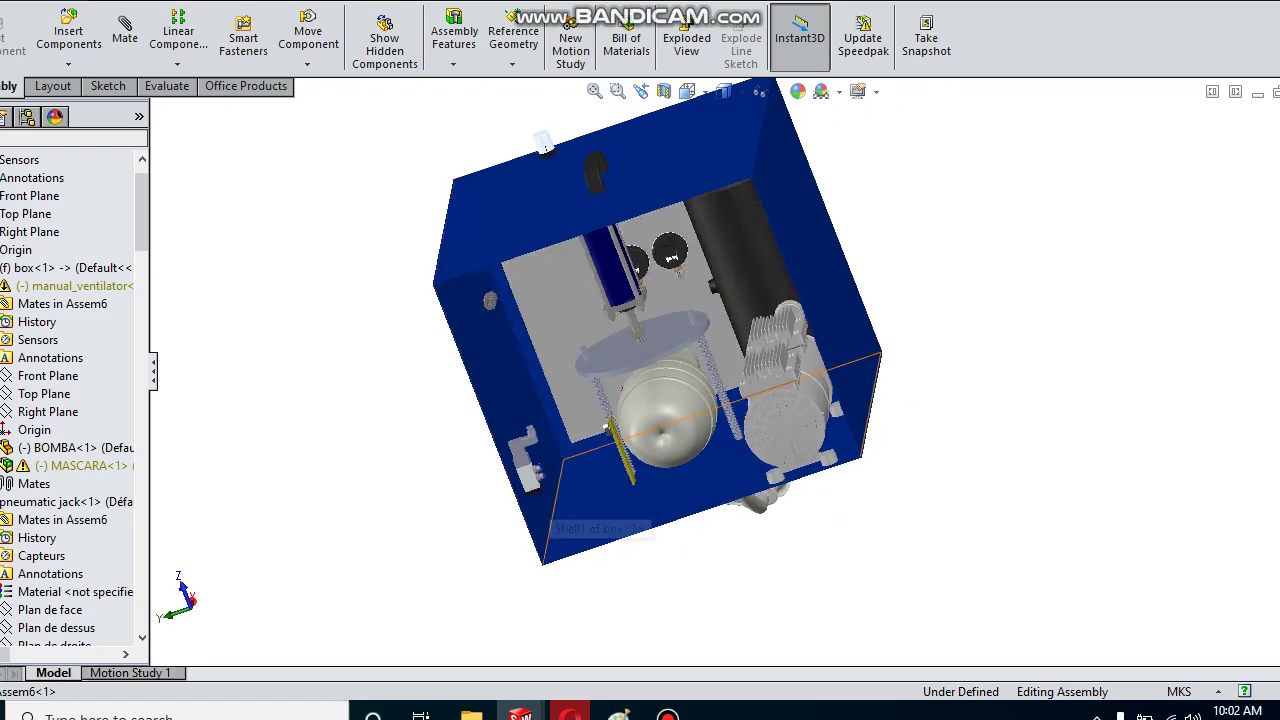
Zoom in on the BOMBA bellows under the piston plate, then back out toward the compressor.
scroll(607, 417, "down", 1)
scroll(607, 417, "down", 3)
scroll(608, 441, "down", 2)
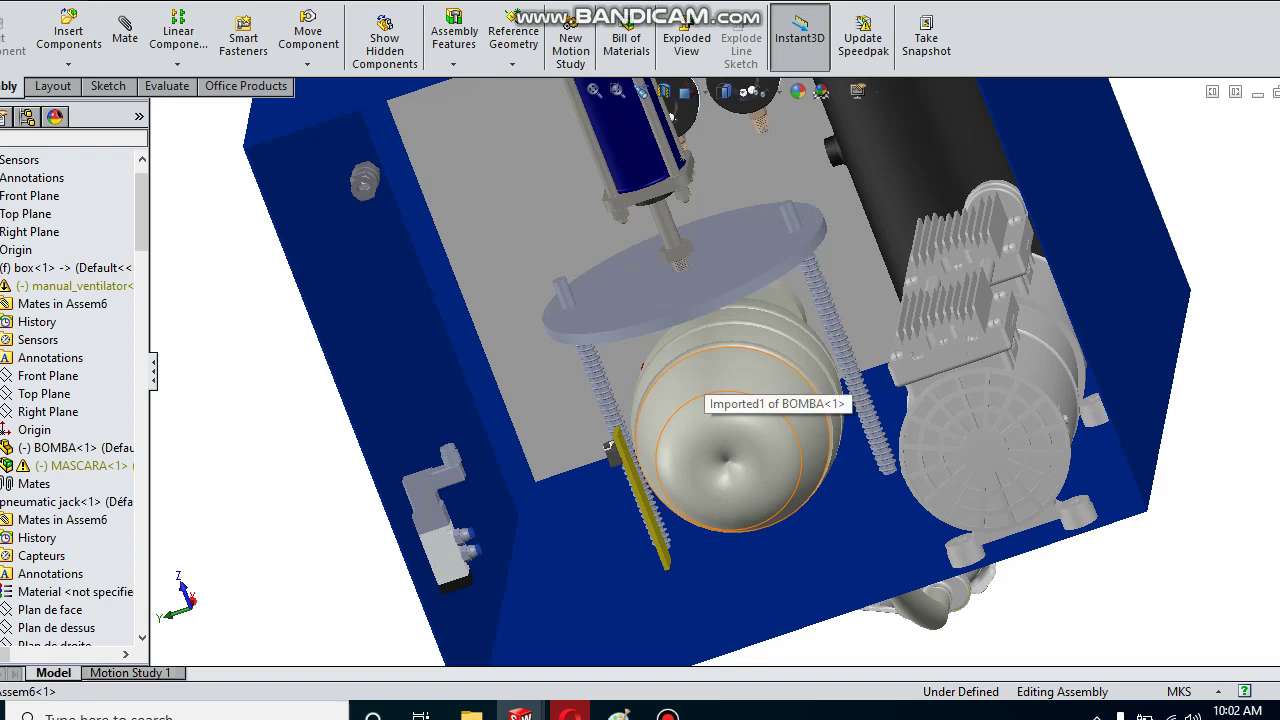
scroll(685, 360, "down", 2)
scroll(685, 360, "down", 2)
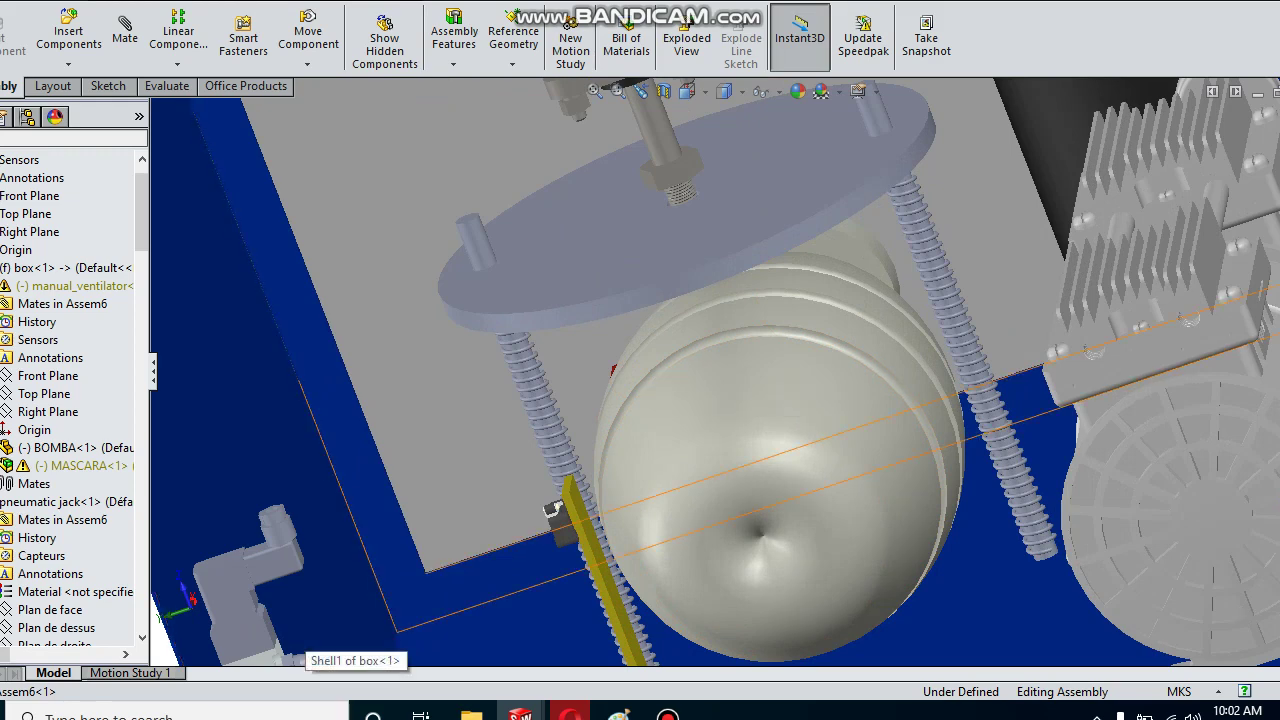
scroll(551, 509, "up", 2)
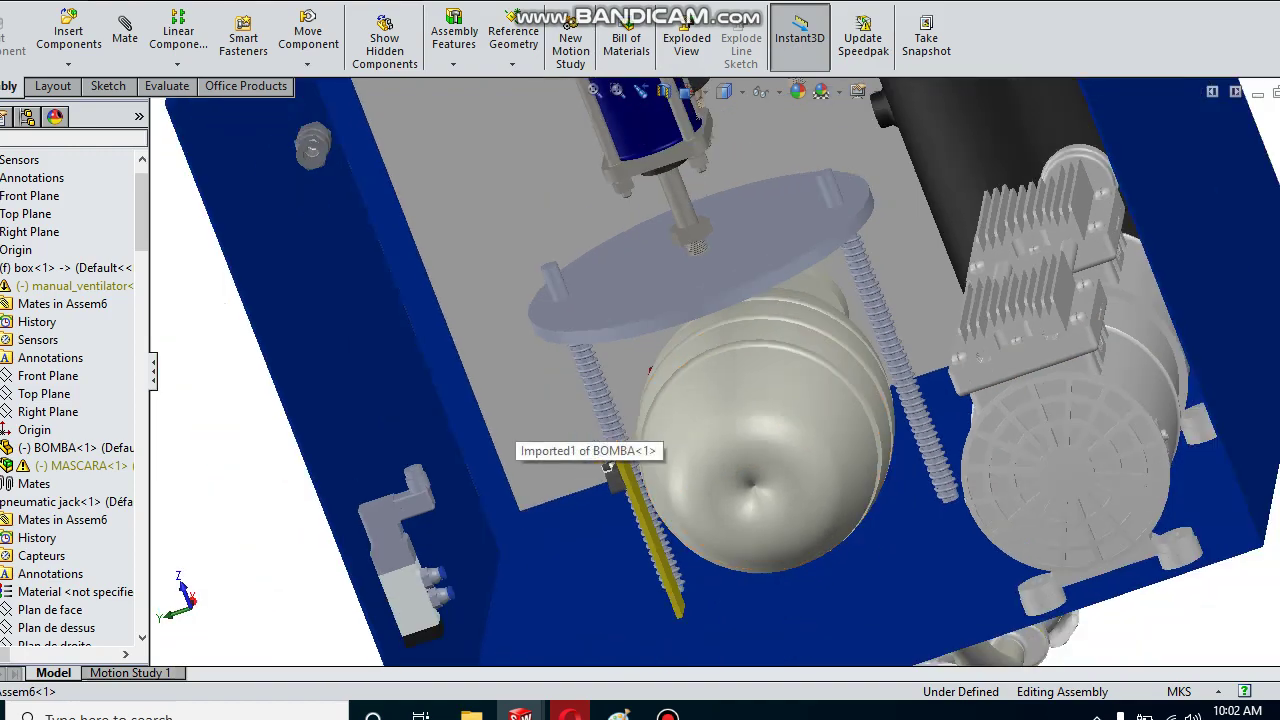
middle_click_drag(608, 466, 770, 428)
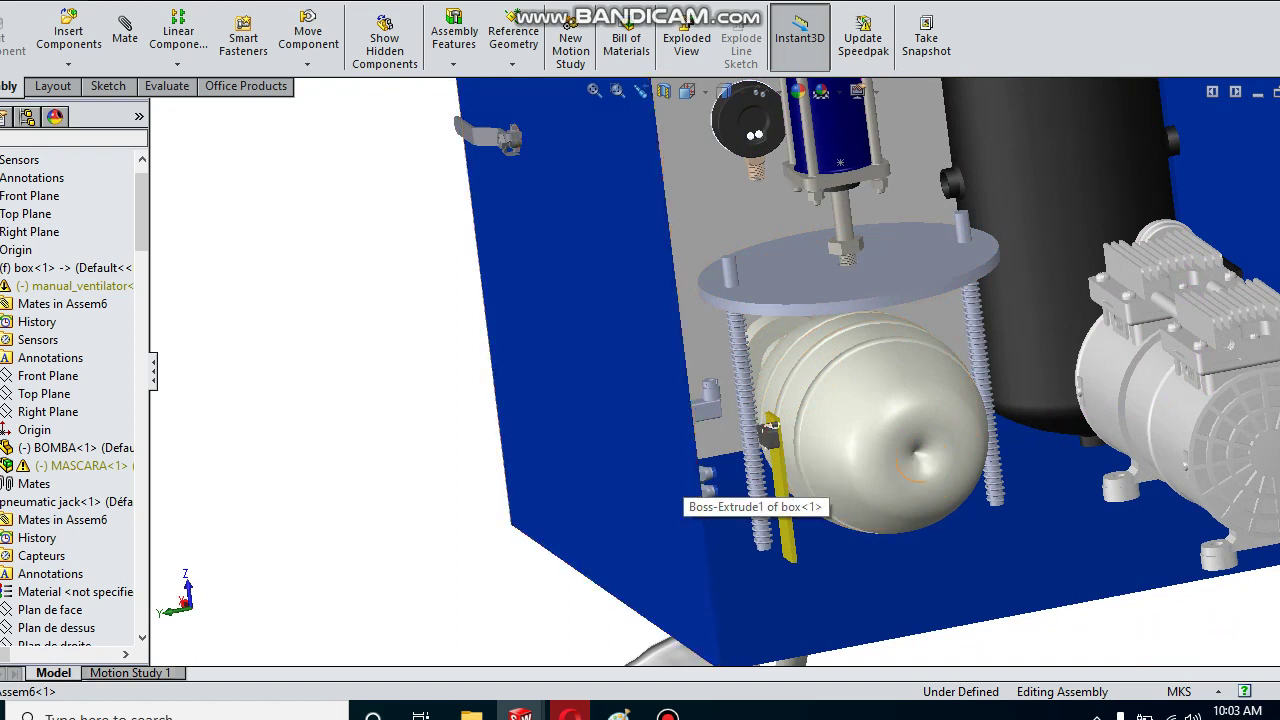
scroll(920, 470, "up", 3)
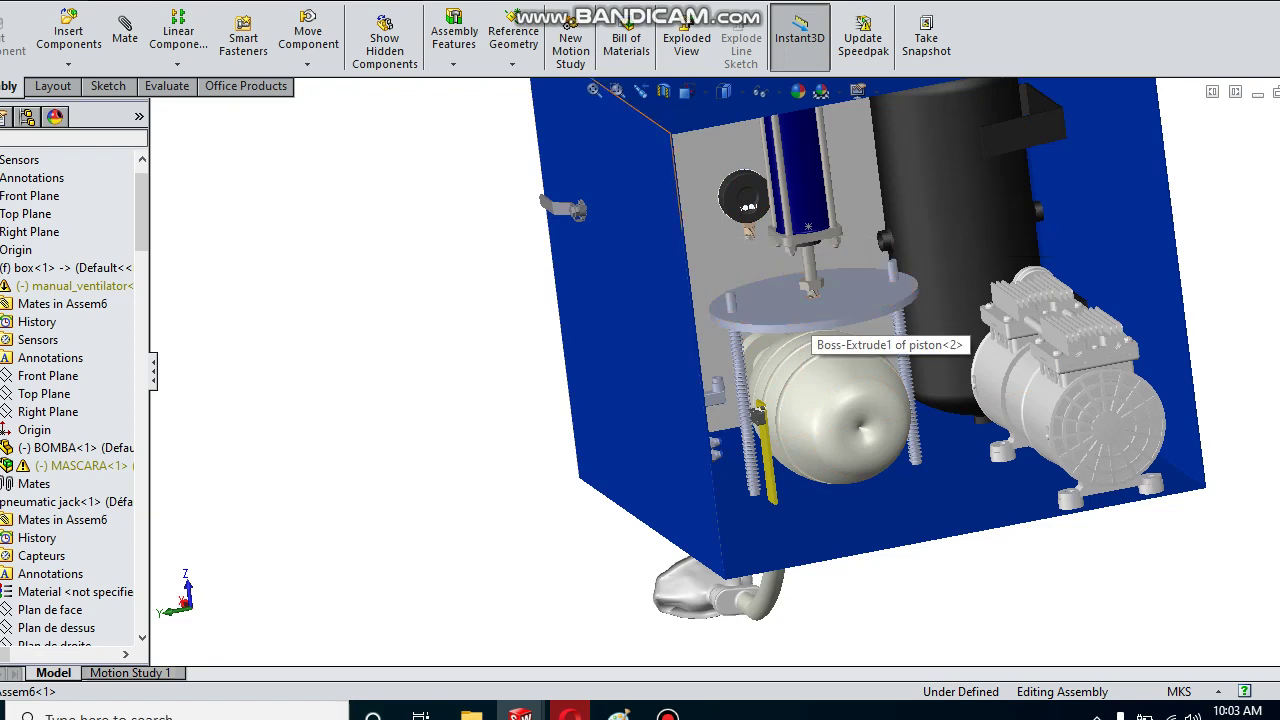
Turn the box to another side and zoom in and out on it.
scroll(810, 335, "up", 3)
middle_click_drag(810, 335, 700, 330)
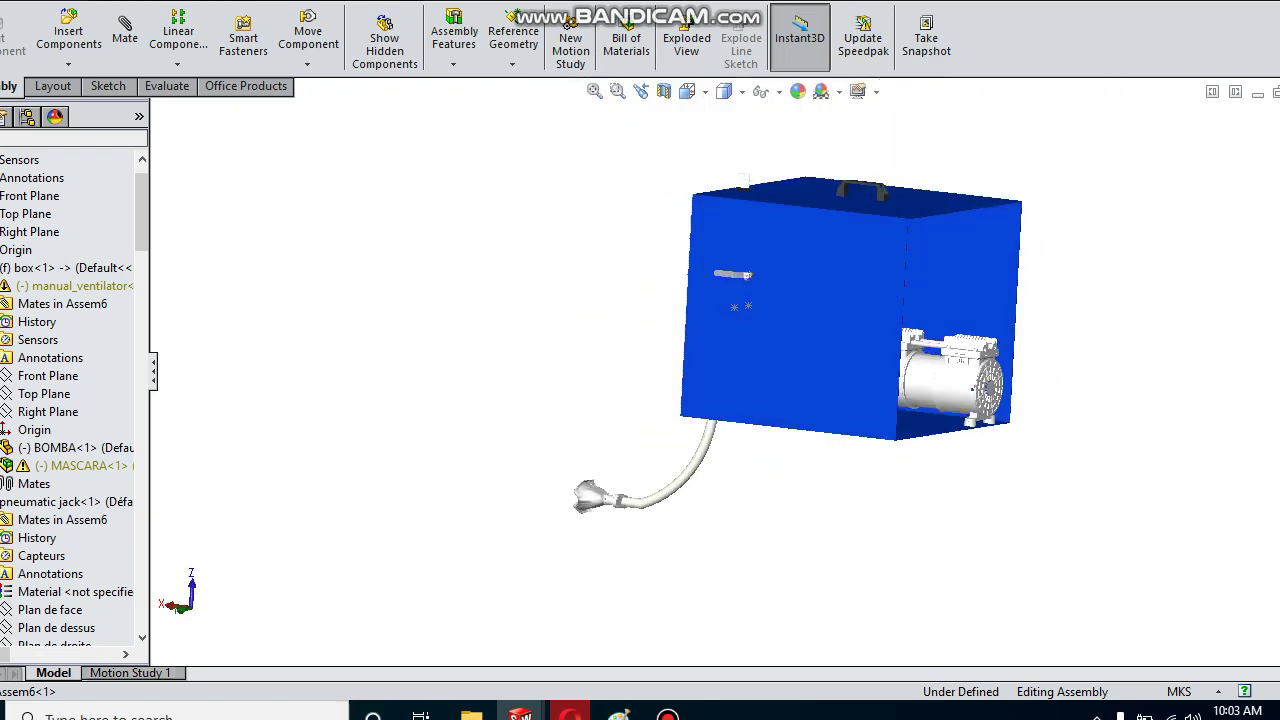
scroll(840, 190, "down", 1)
scroll(840, 190, "down", 2)
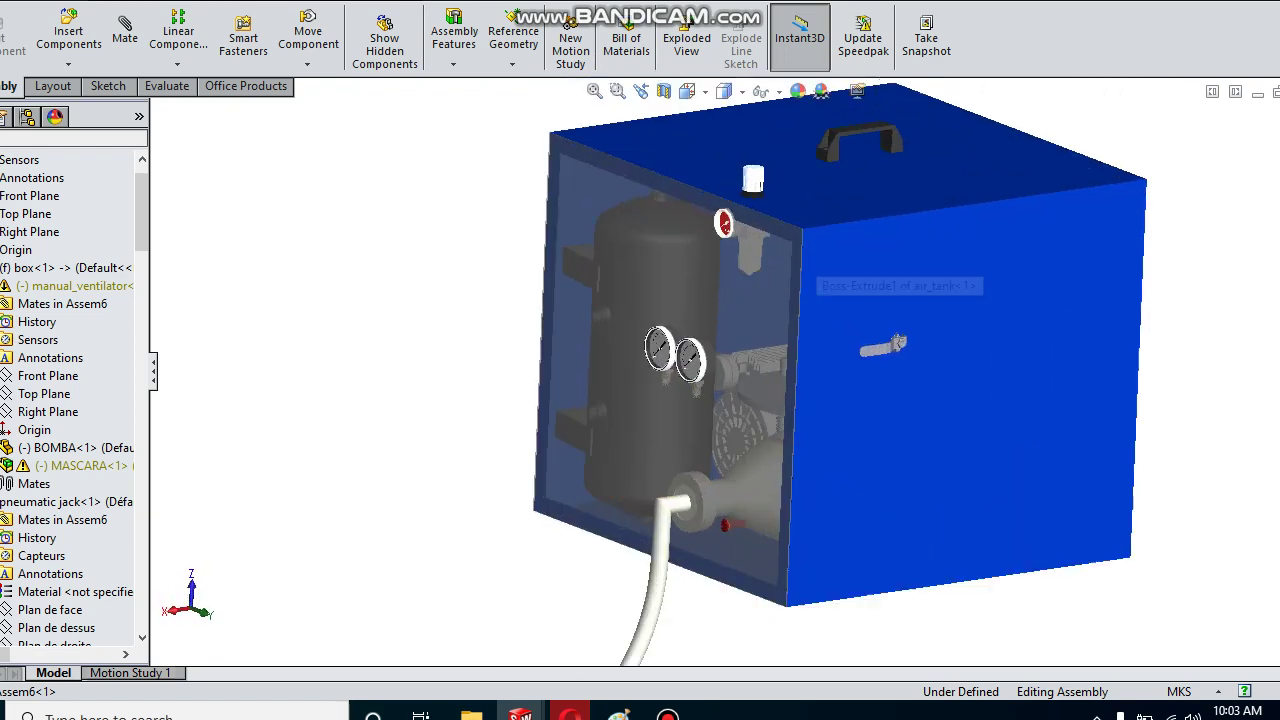
scroll(840, 190, "down", 2)
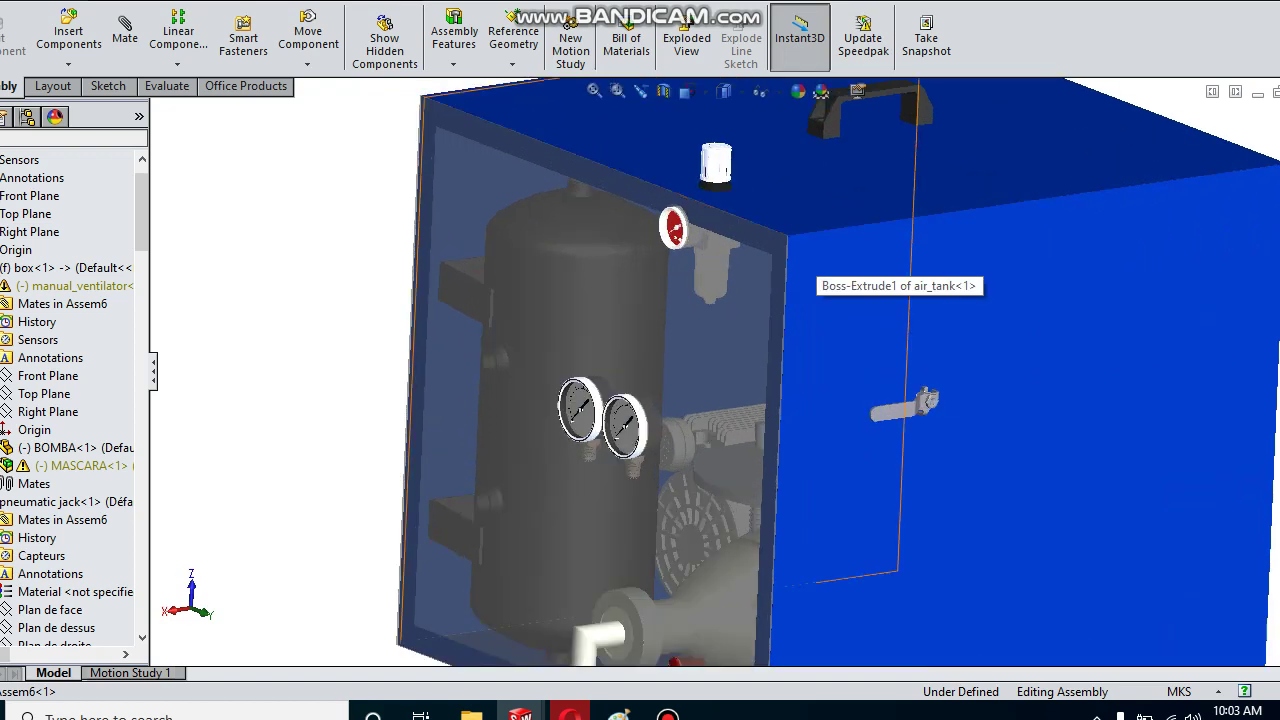
scroll(733, 370, "up", 2)
scroll(733, 370, "up", 2)
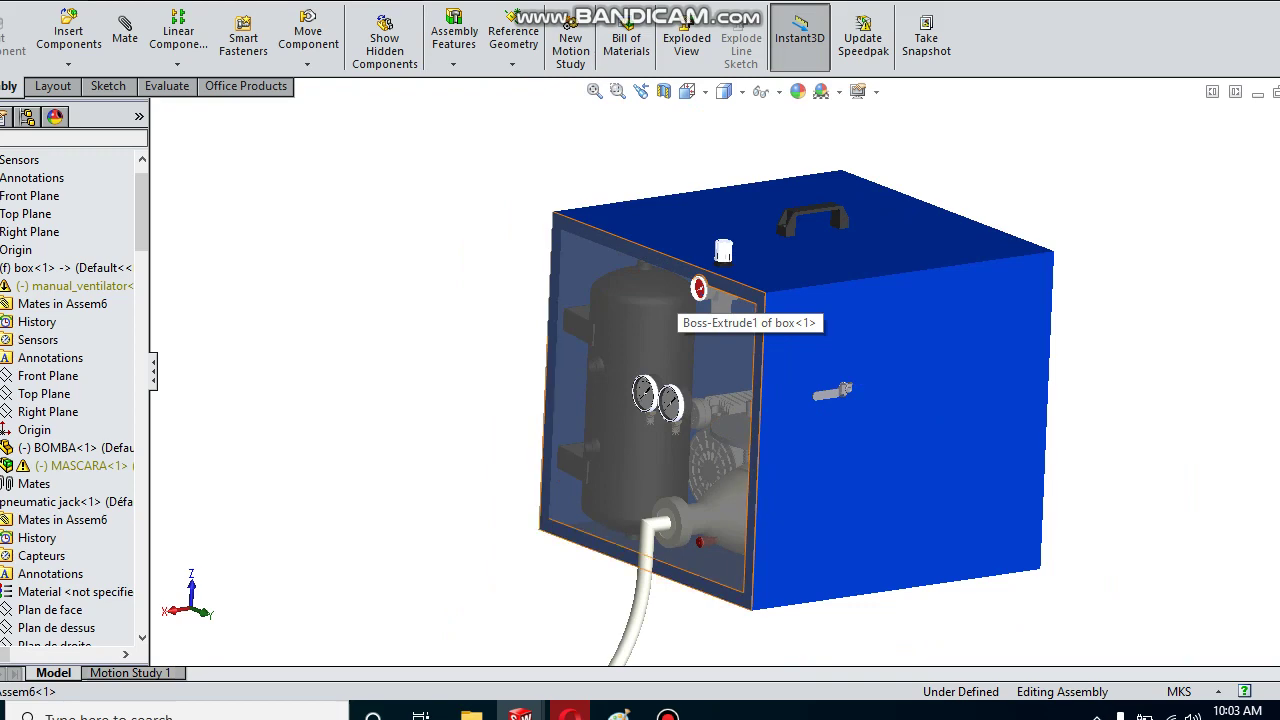
View the air tank through the transparent panel, turn to the compressor side, and bring up Bandicam.
middle_click_drag(700, 300, 630, 260)
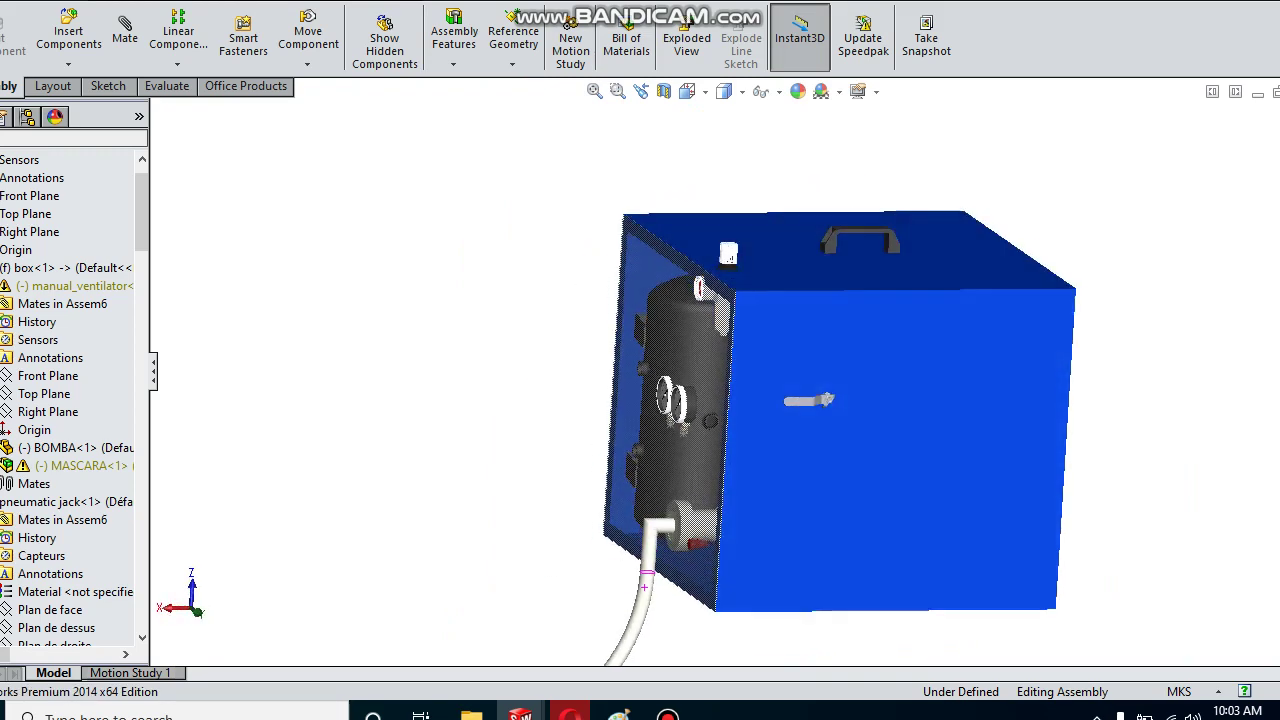
scroll(733, 368, "up", 3)
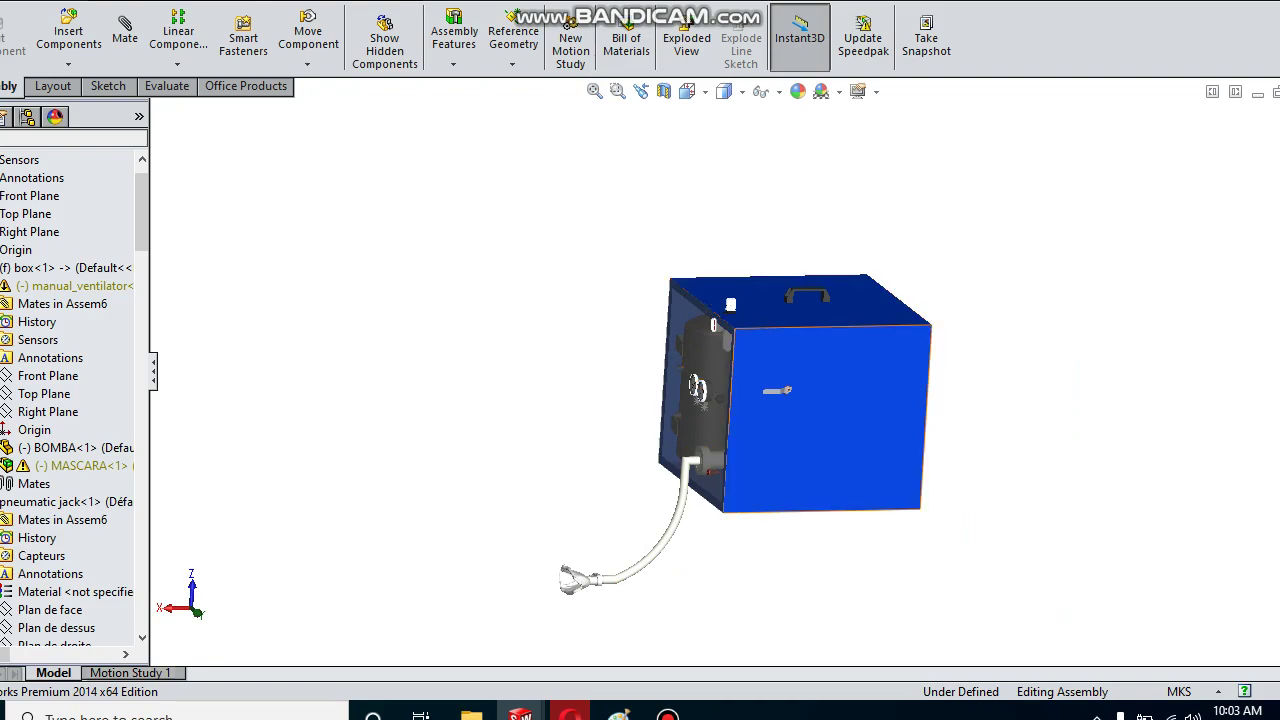
scroll(760, 400, "down", 3)
scroll(760, 400, "down", 3)
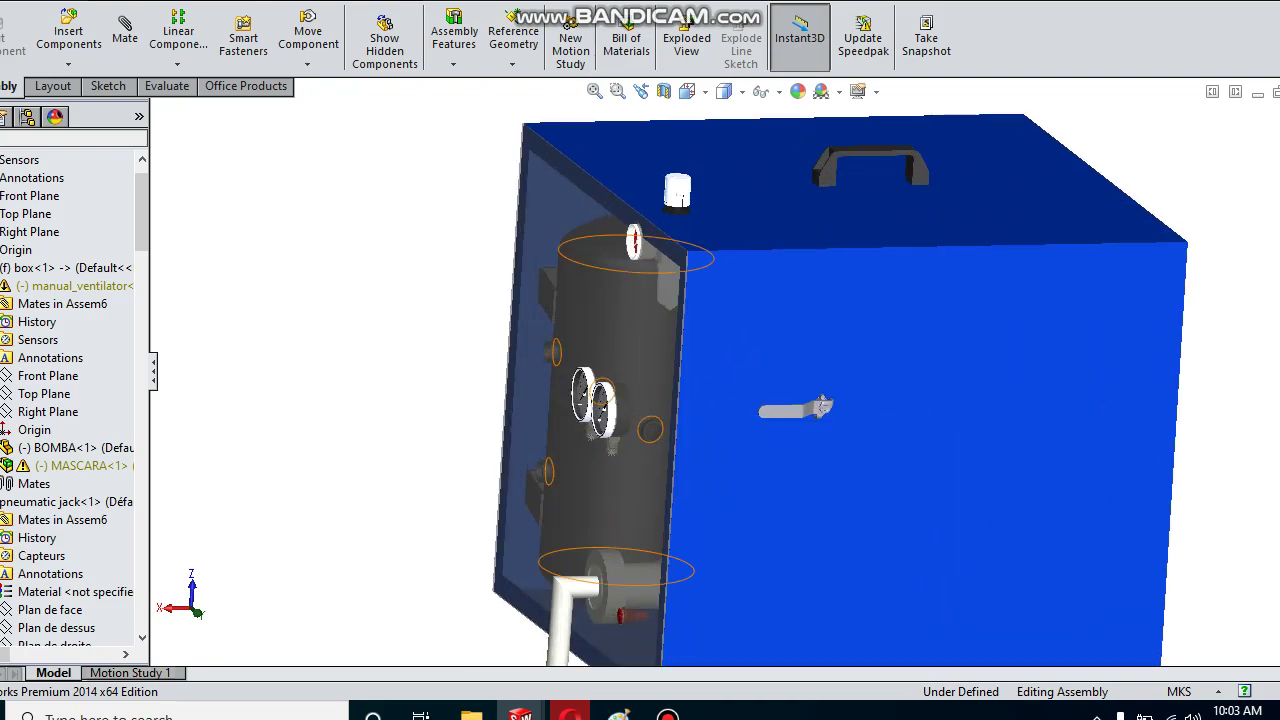
mouse_move(760, 400)
middle_mouse_down()
mouse_move(700, 380)
mouse_move(700, 430)
middle_mouse_up()
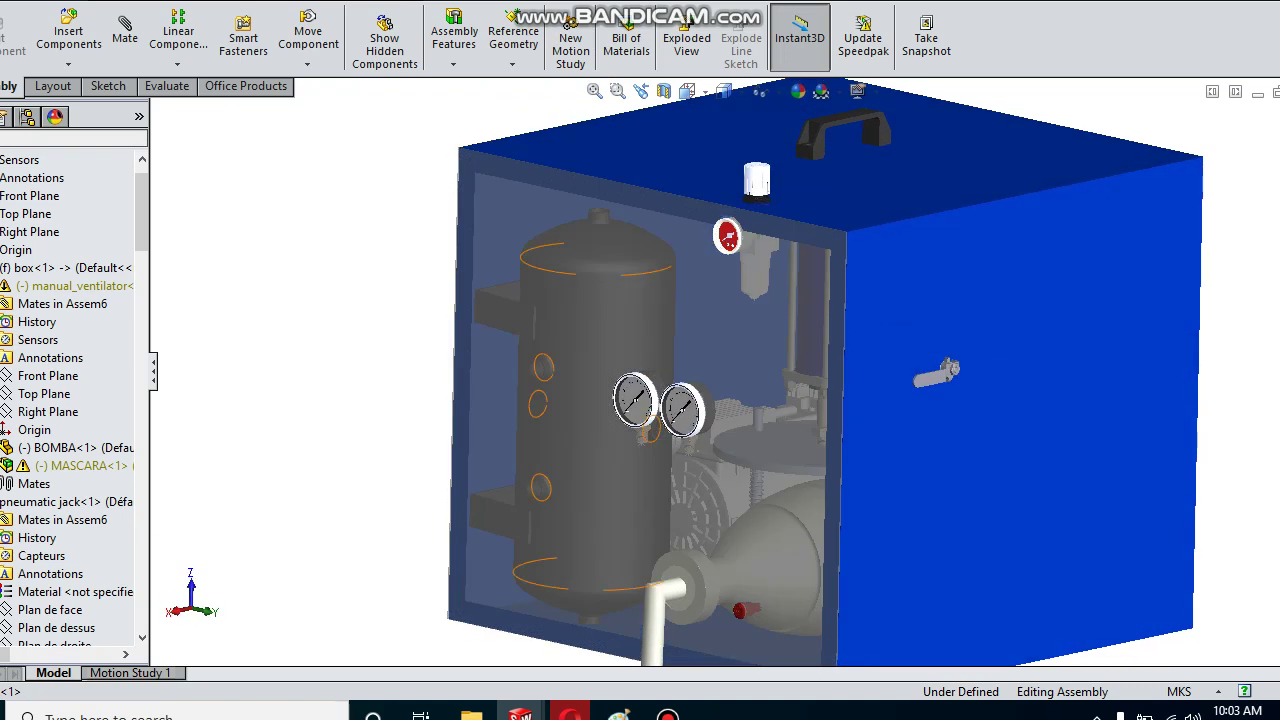
scroll(736, 370, "up", 1)
scroll(736, 370, "up", 2)
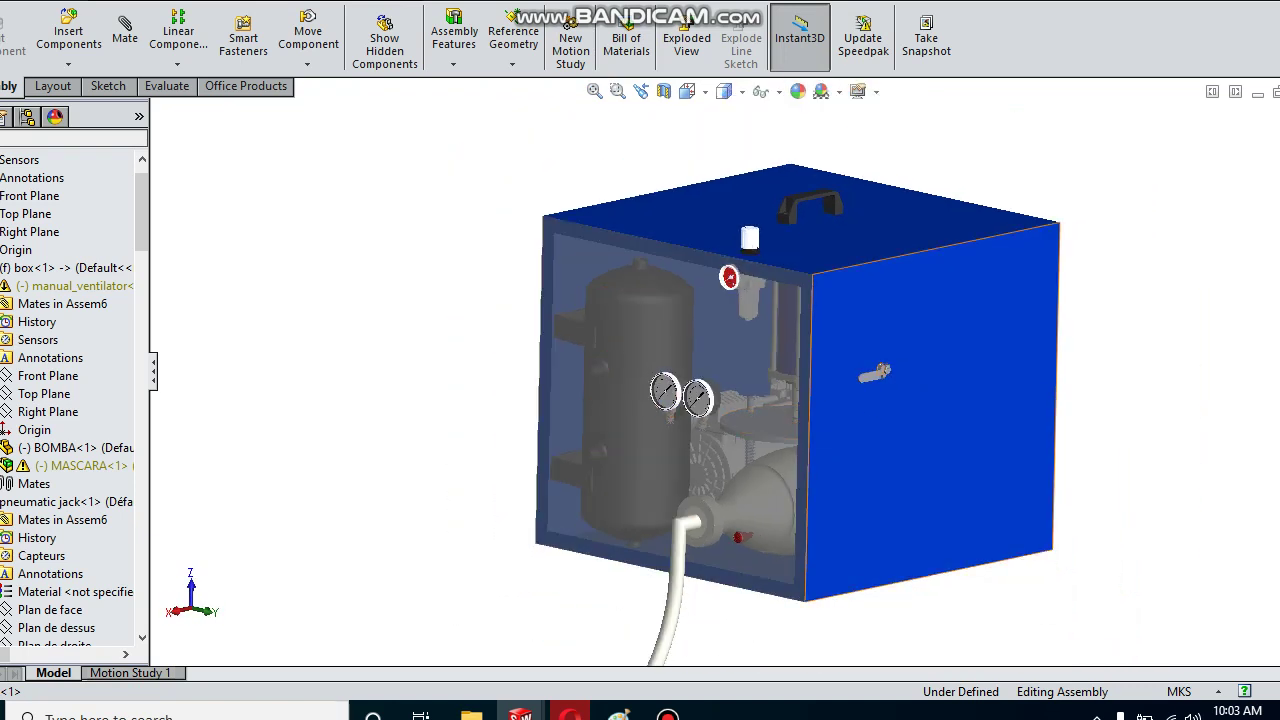
scroll(1048, 440, "down", 1)
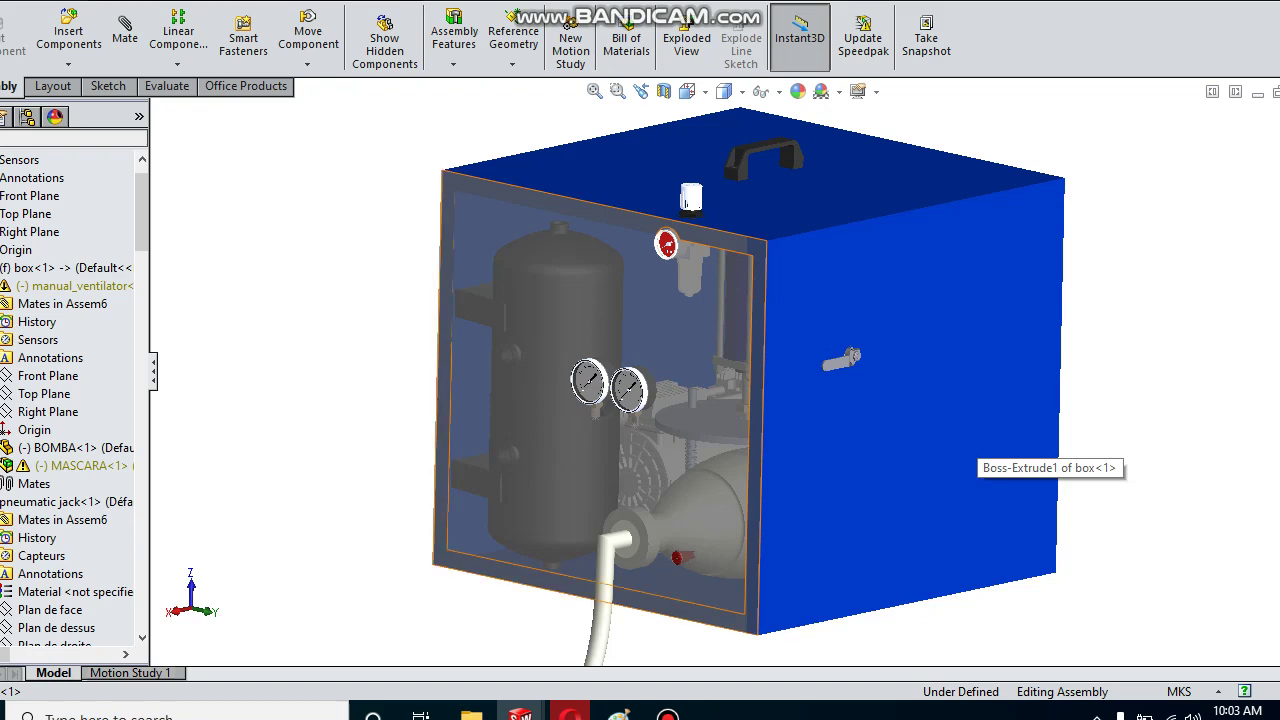
mouse_move(1040, 450)
middle_mouse_down()
mouse_move(680, 420)
mouse_move(700, 400)
middle_mouse_up()
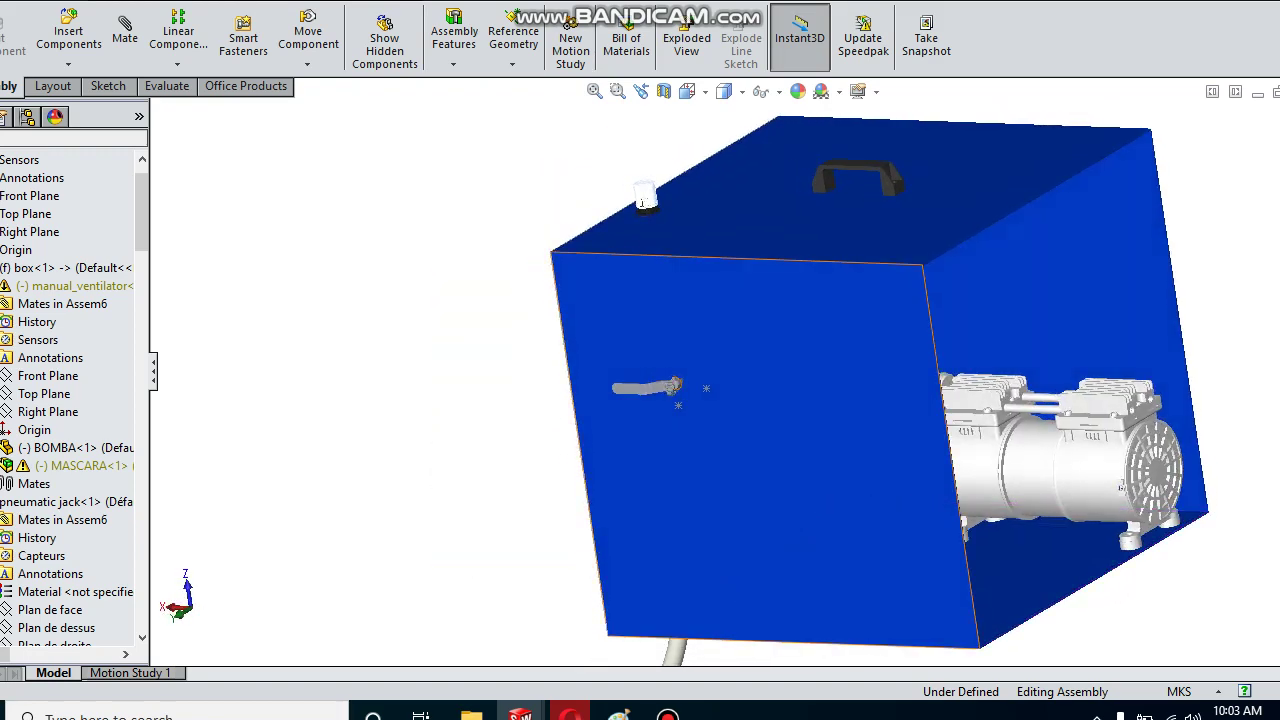
left_click(668, 716)
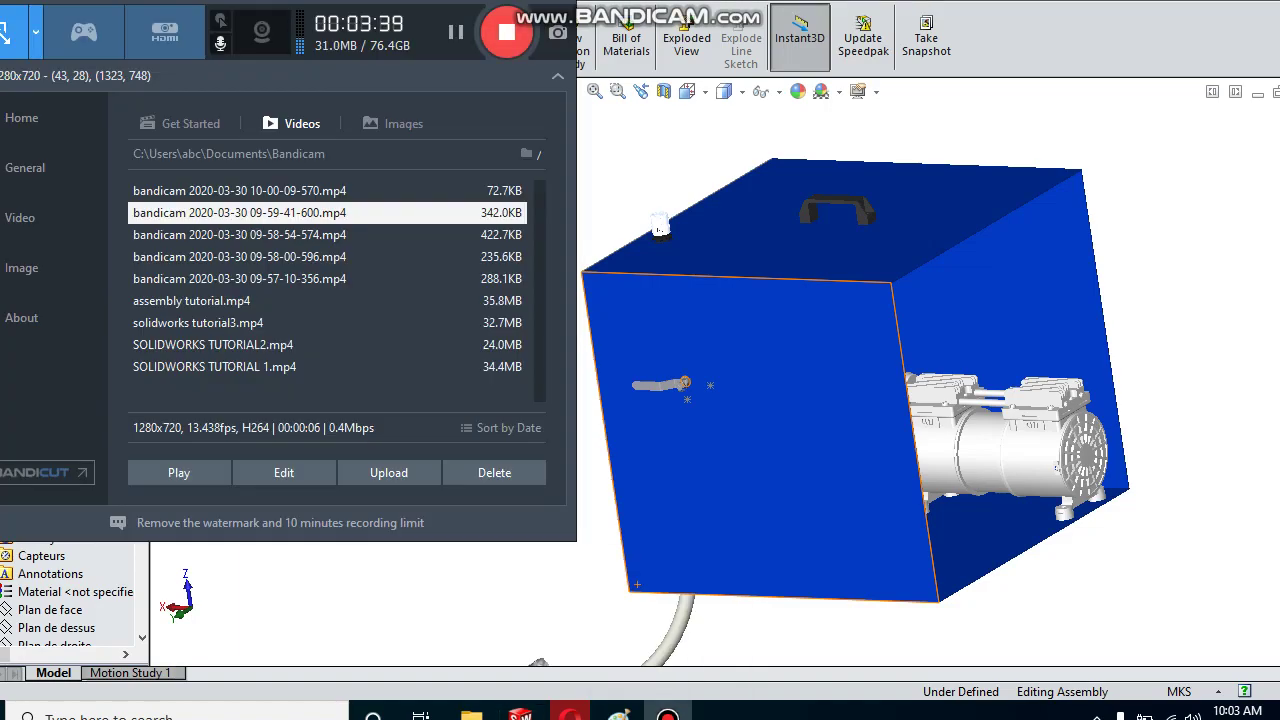